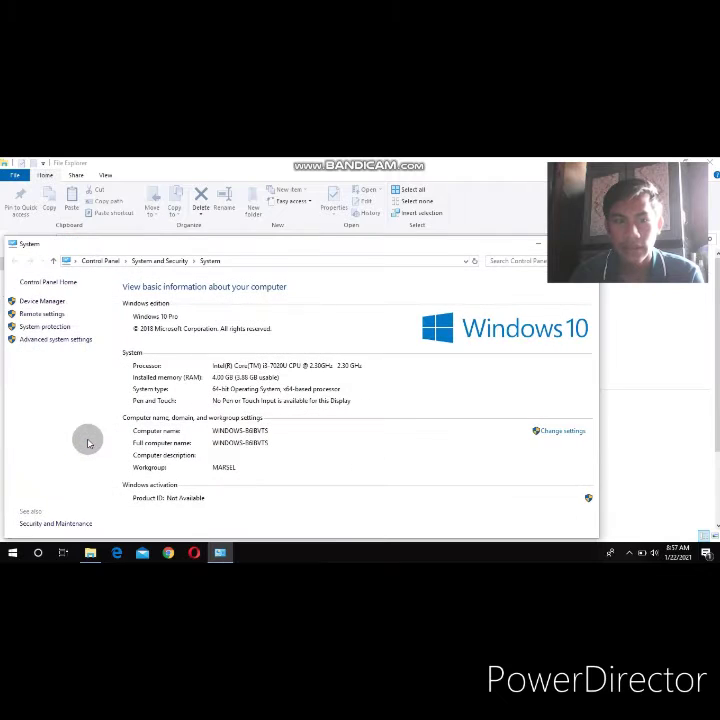
Step: Change the computer's workgroup to the owner's first name and postpone the restart
click(566, 431)
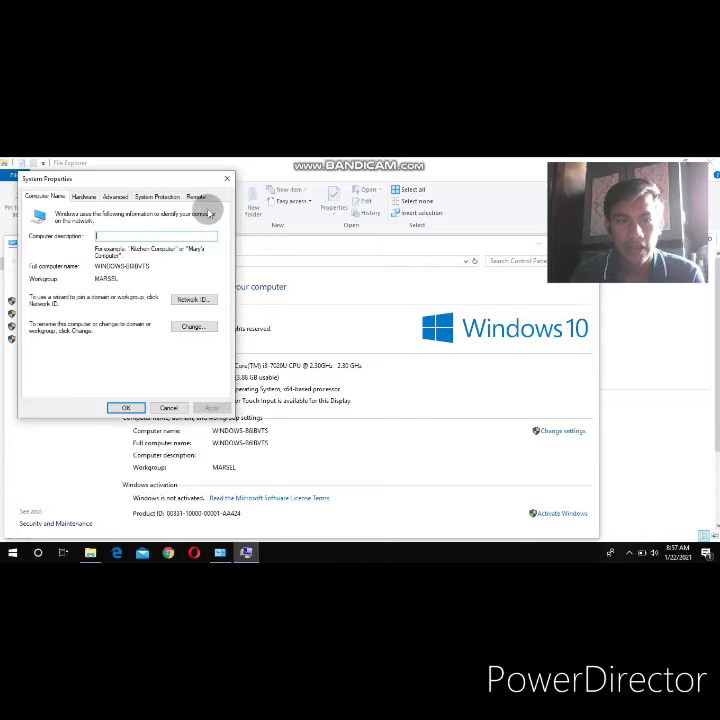
click(196, 328)
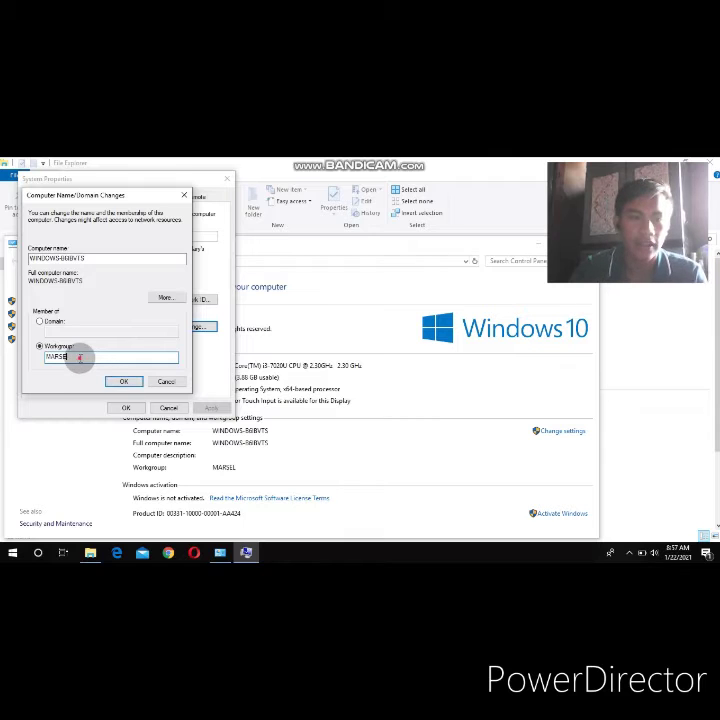
text(M)
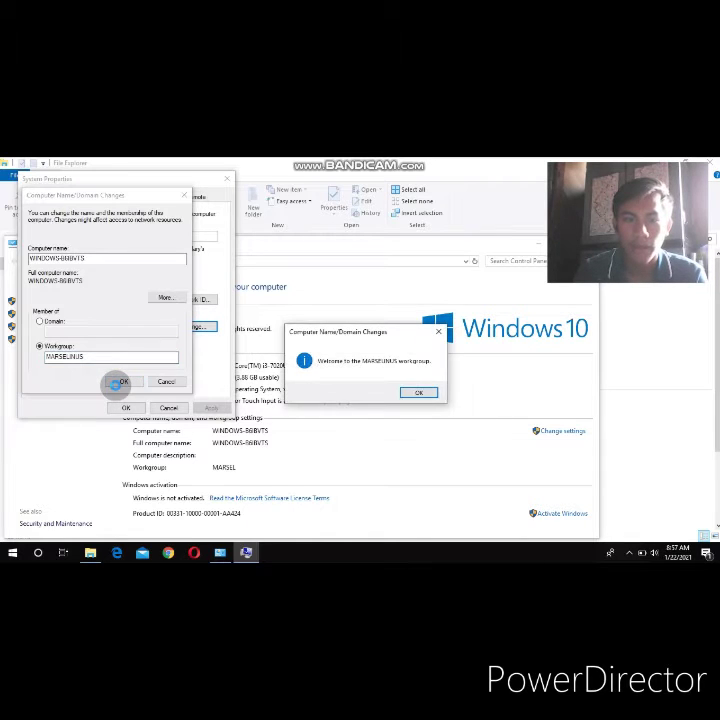
click(420, 393)
click(427, 369)
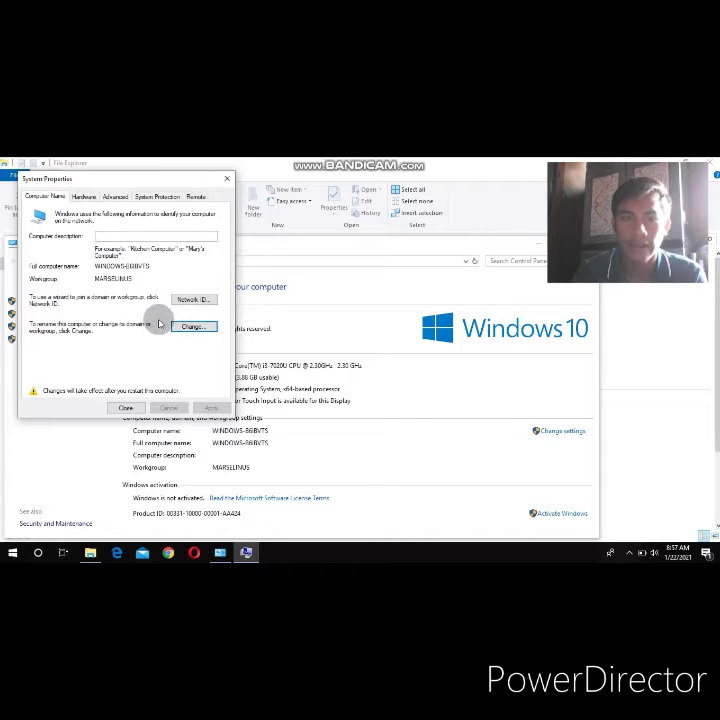
click(228, 181)
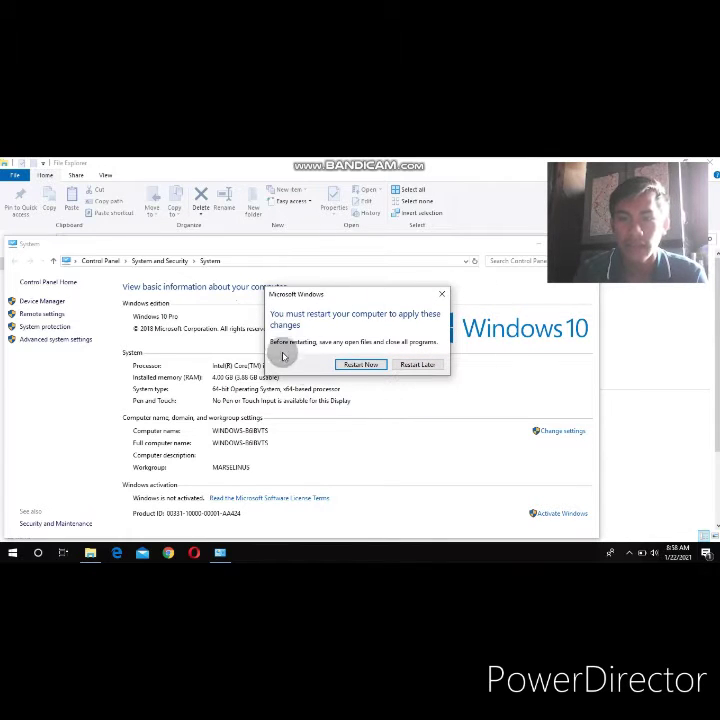
click(435, 369)
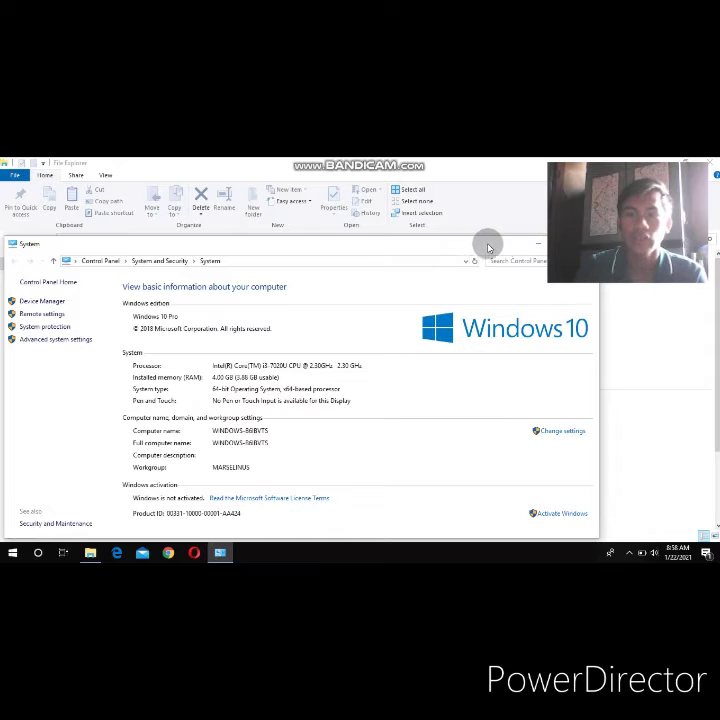
Step: Minimize the System window and close File Explorer to clear the desktop
drag(455, 241, 413, 206)
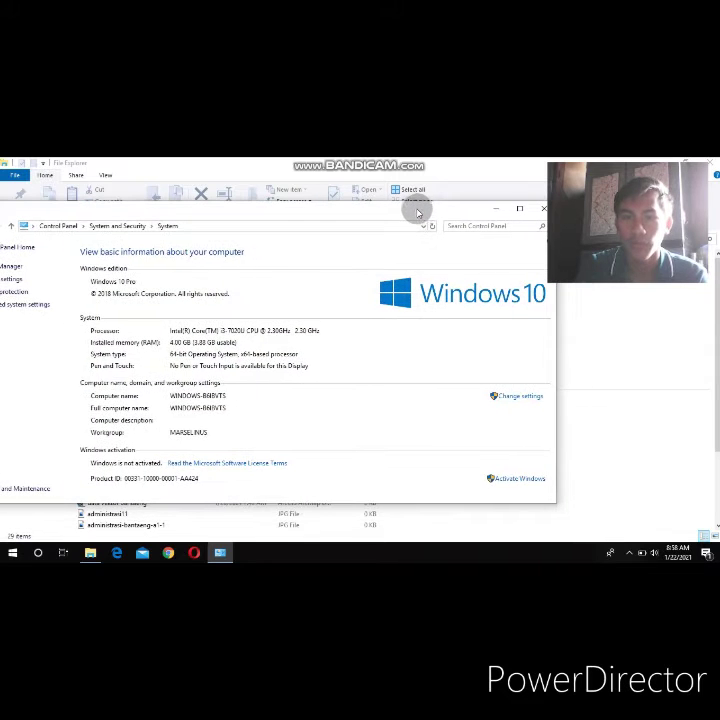
click(494, 210)
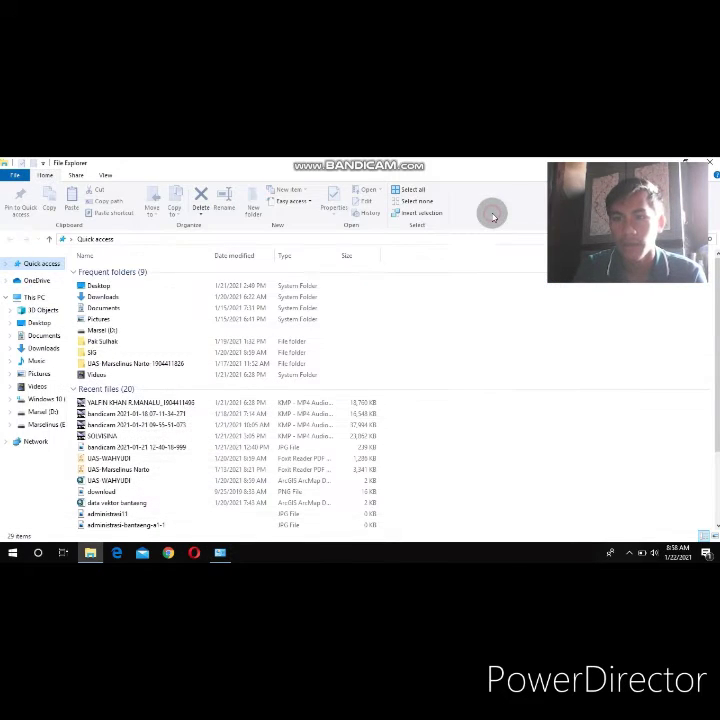
click(712, 163)
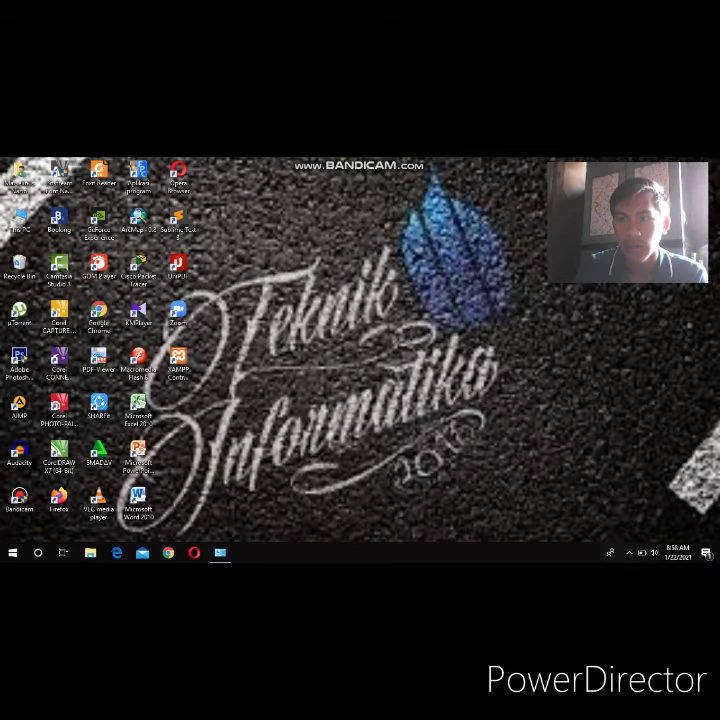
Step: Open the list of network adapters through the Network & Internet settings
click(630, 553)
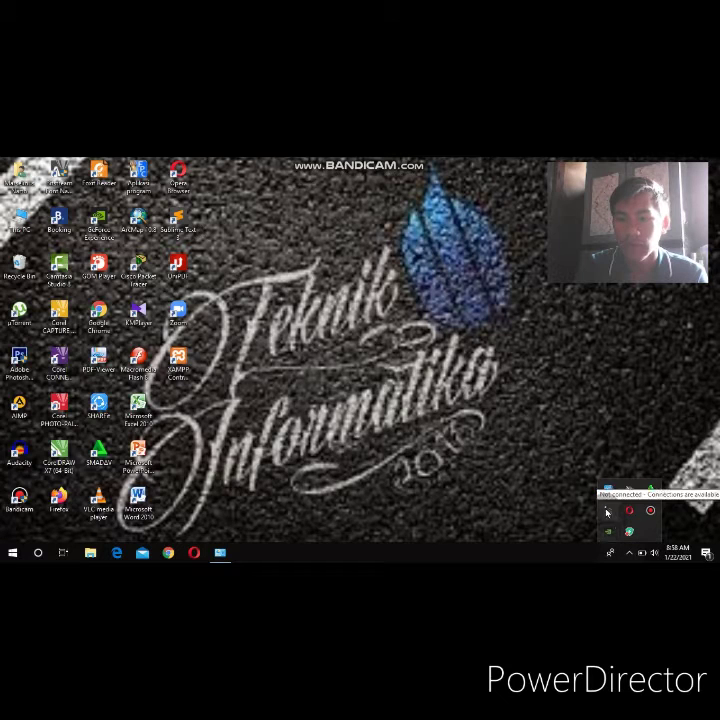
right_click(606, 511)
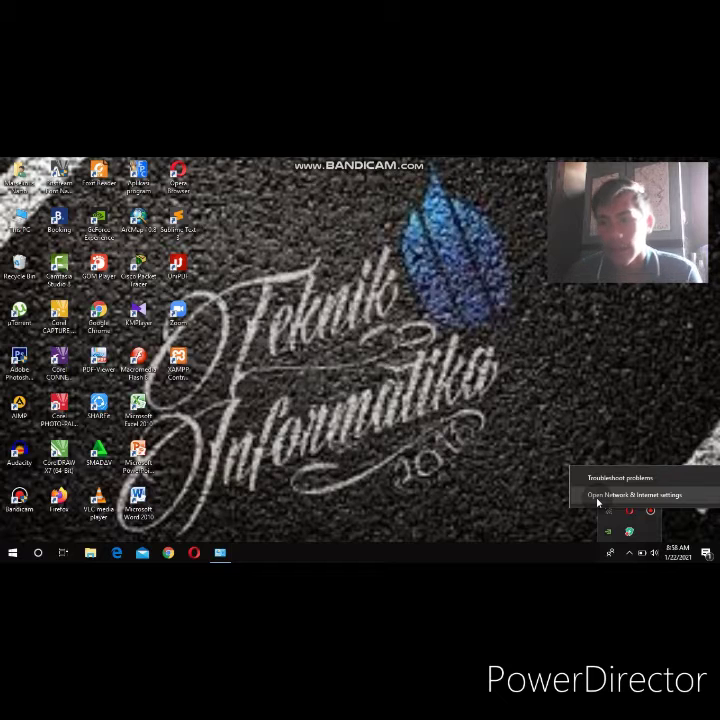
click(598, 495)
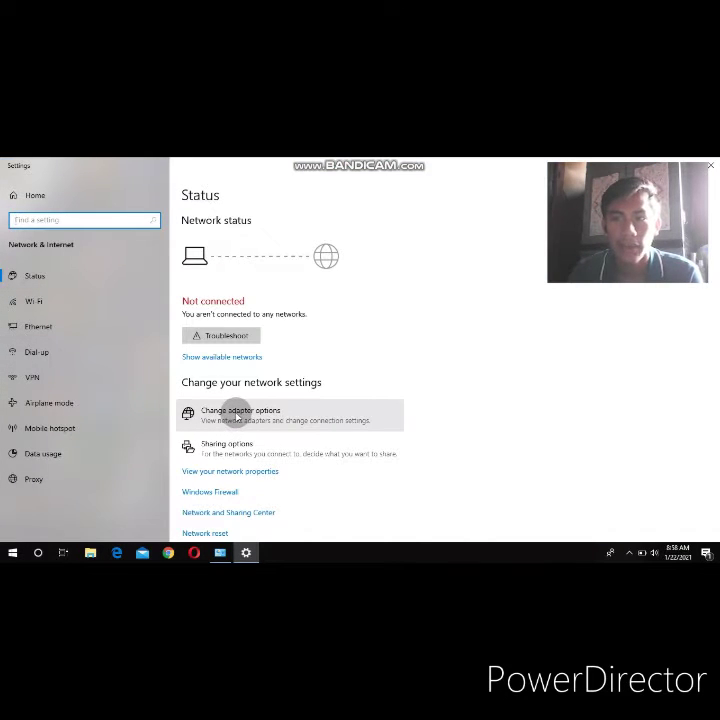
click(238, 414)
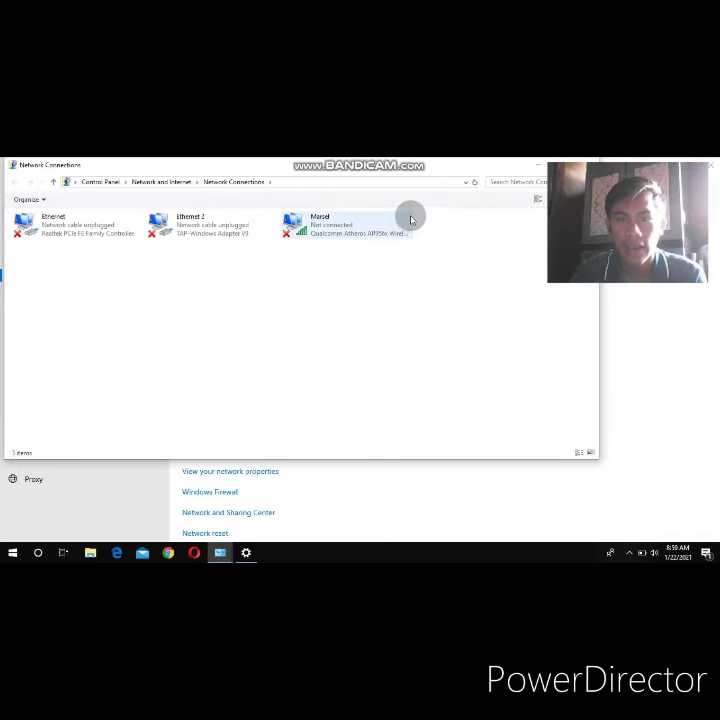
Step: Open the Internet Connection Sharing properties of the Qualcomm Atheros wireless adapter
click(335, 224)
right_click(336, 226)
click(374, 338)
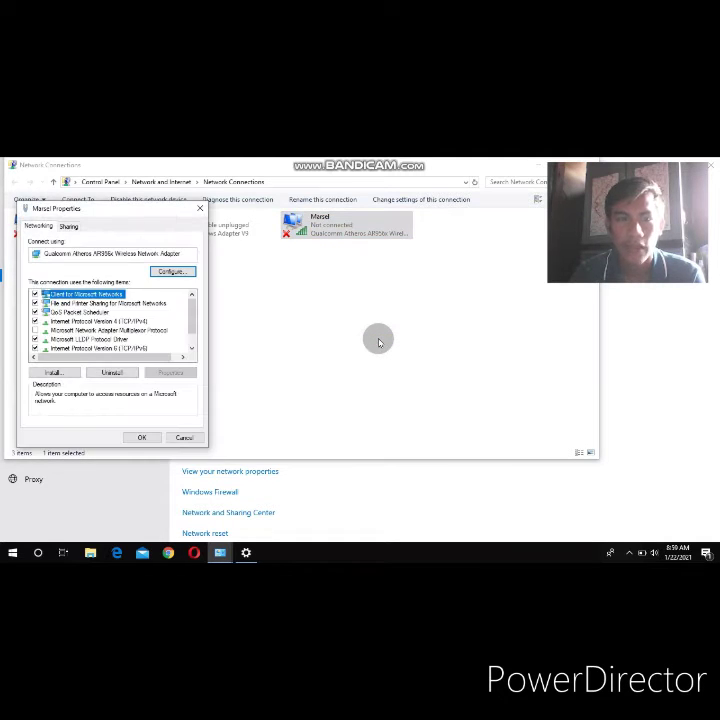
drag(80, 209, 171, 216)
click(167, 231)
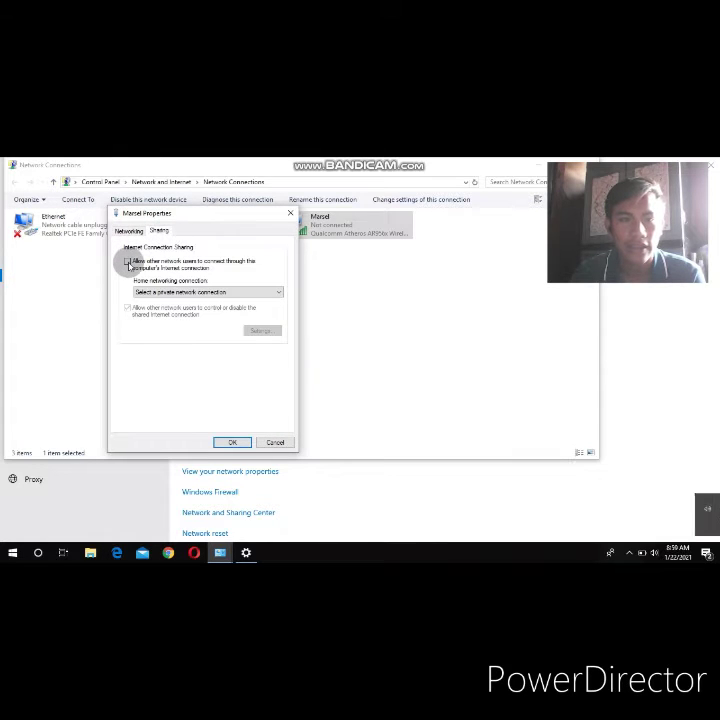
Step: Try to allow other network users to connect through this computer's Internet connection without choosing a private network, and close the adapter properties
click(128, 261)
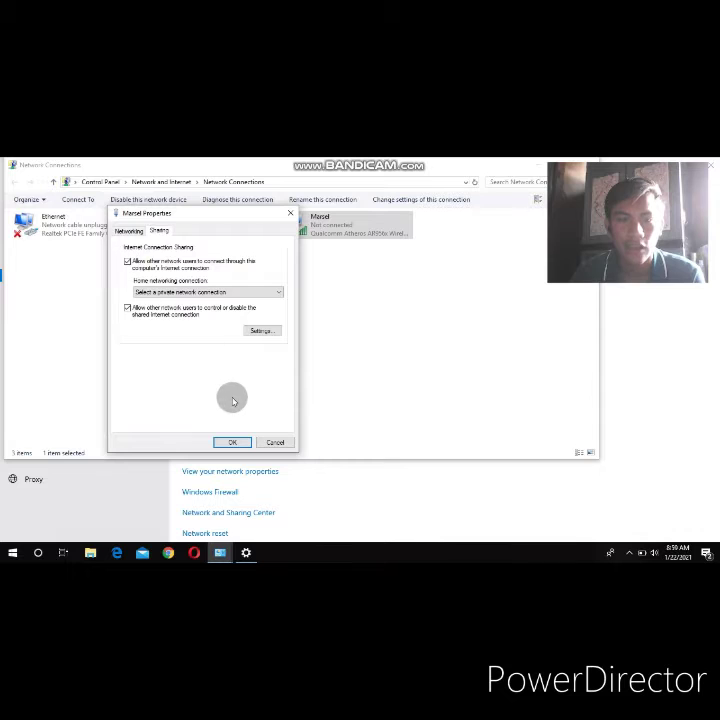
click(231, 442)
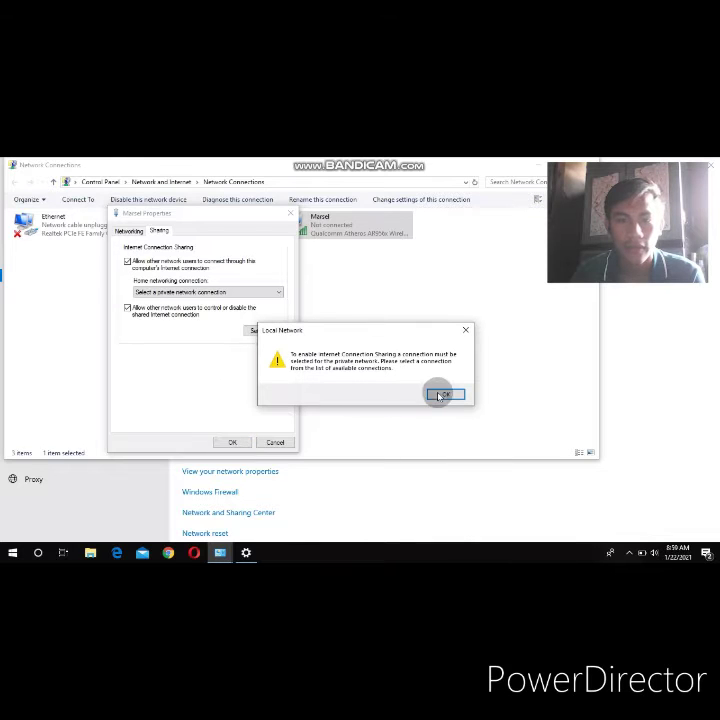
click(458, 396)
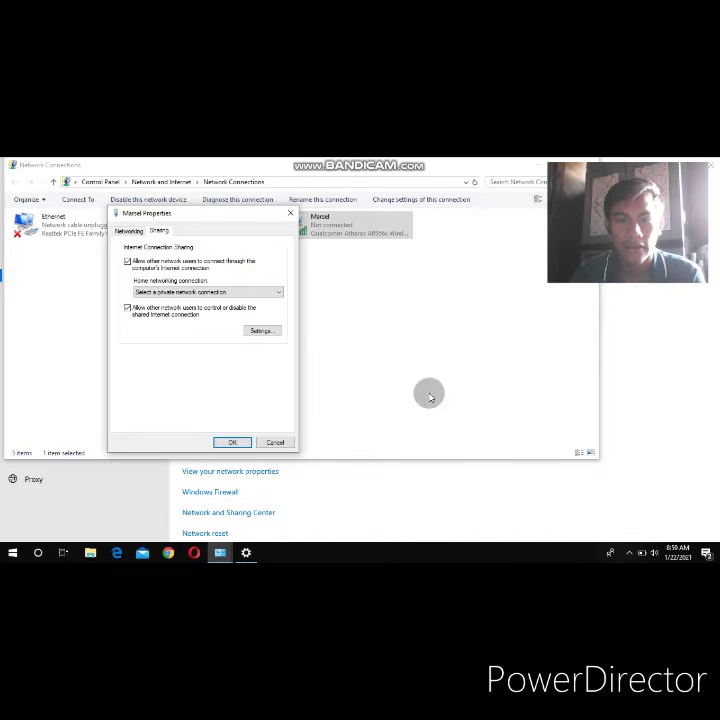
click(240, 442)
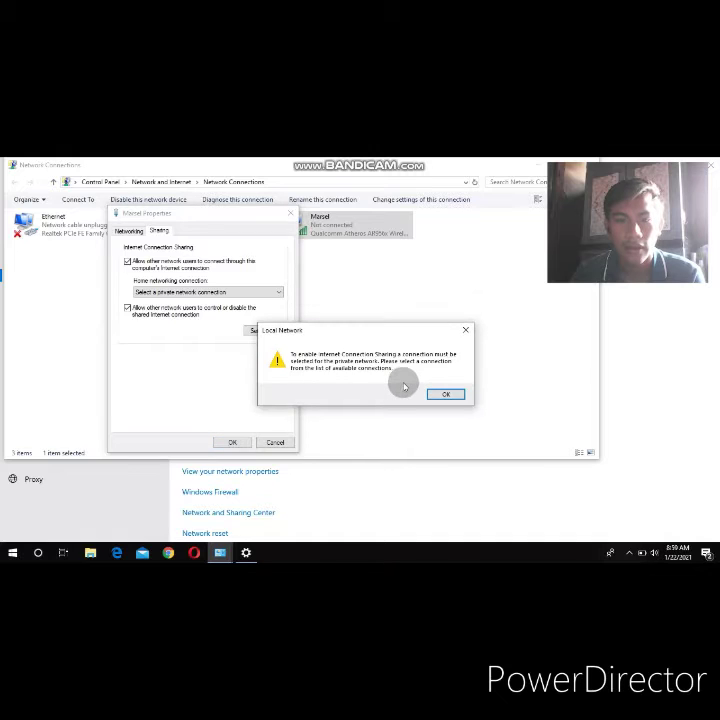
click(434, 394)
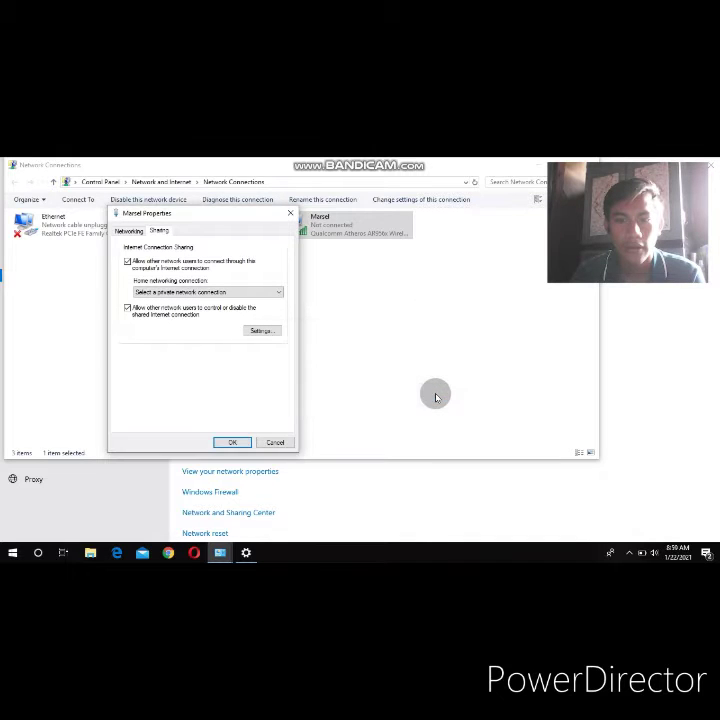
click(127, 230)
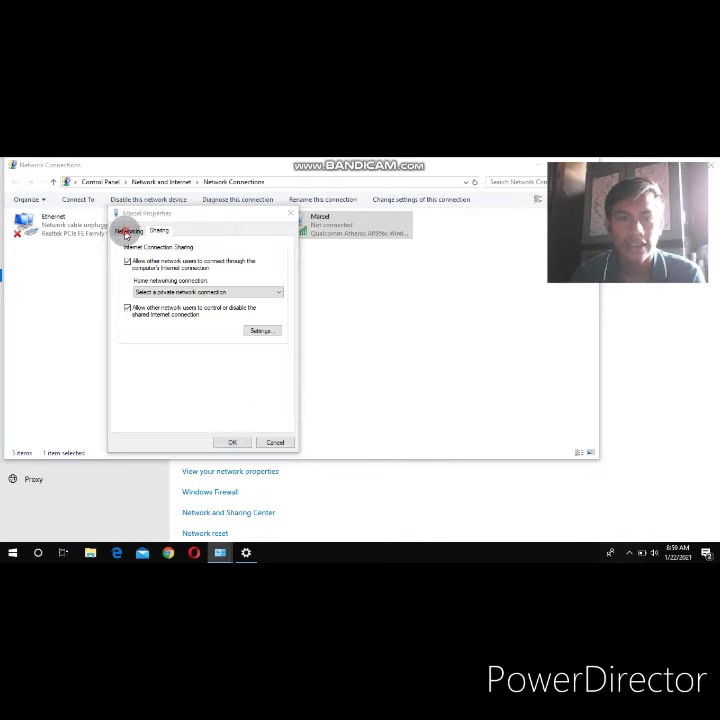
click(458, 396)
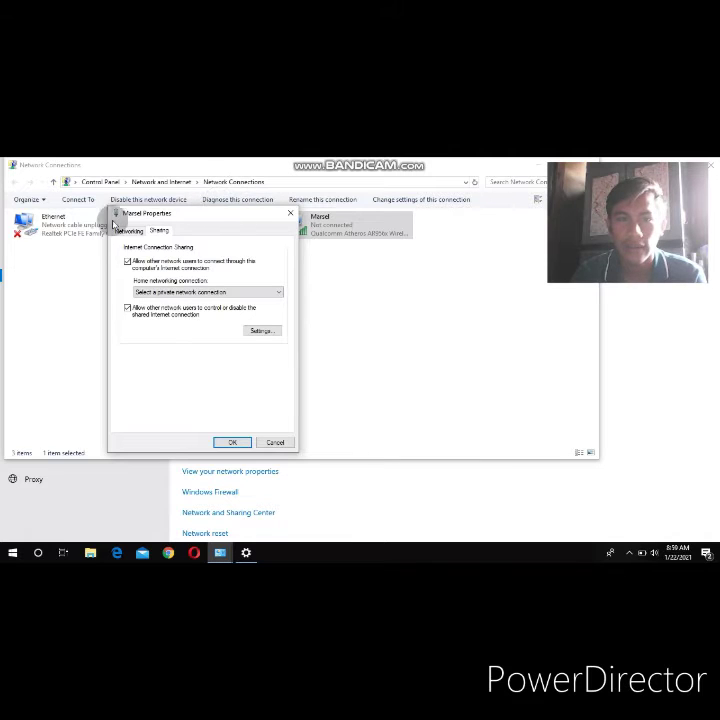
click(292, 215)
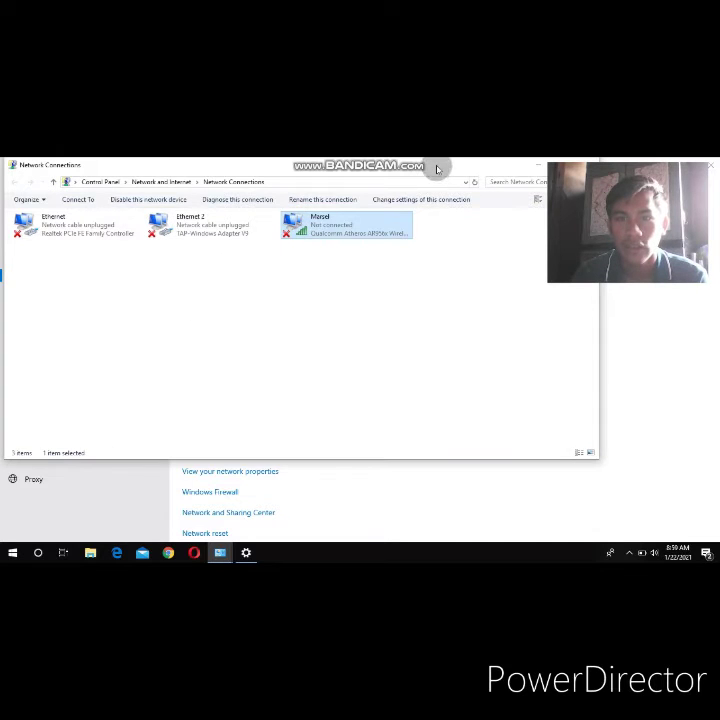
Step: Close the Network Connections, Settings and System windows
drag(434, 166, 281, 243)
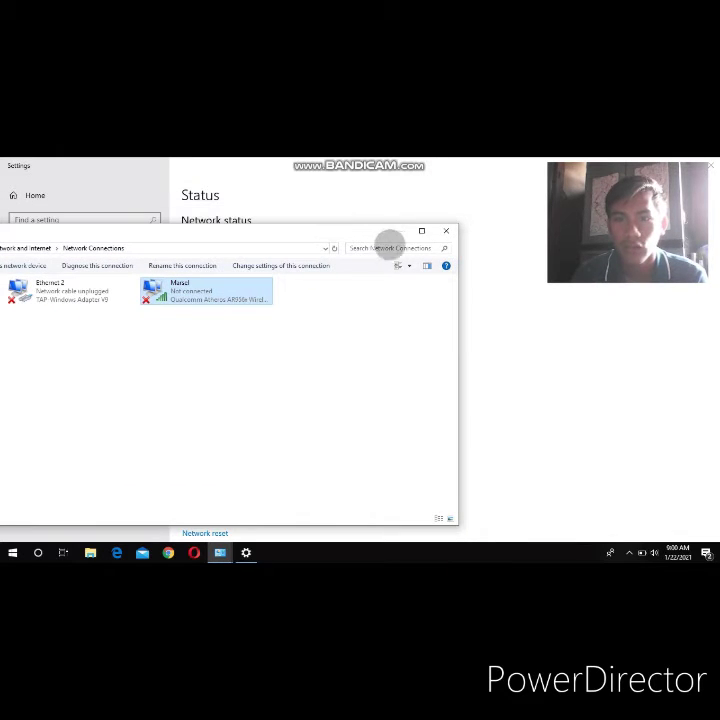
click(442, 233)
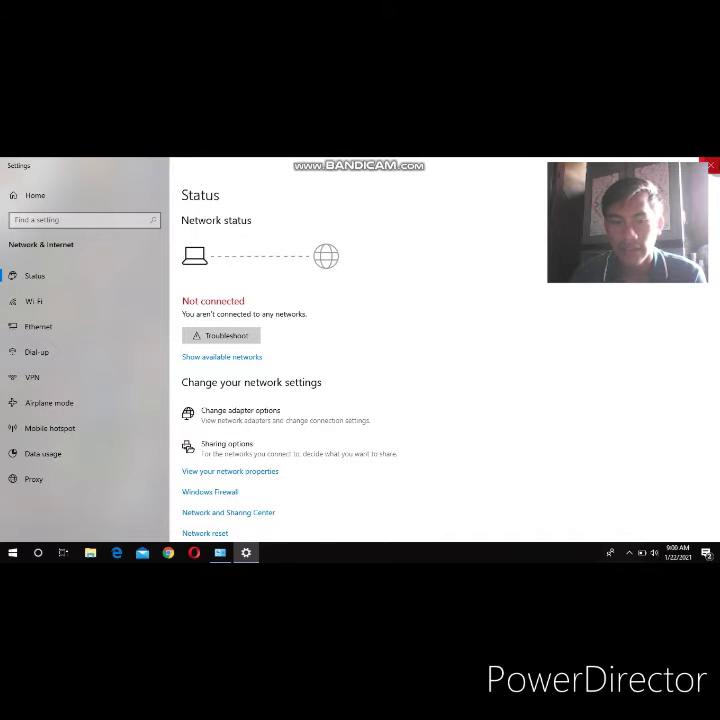
click(713, 164)
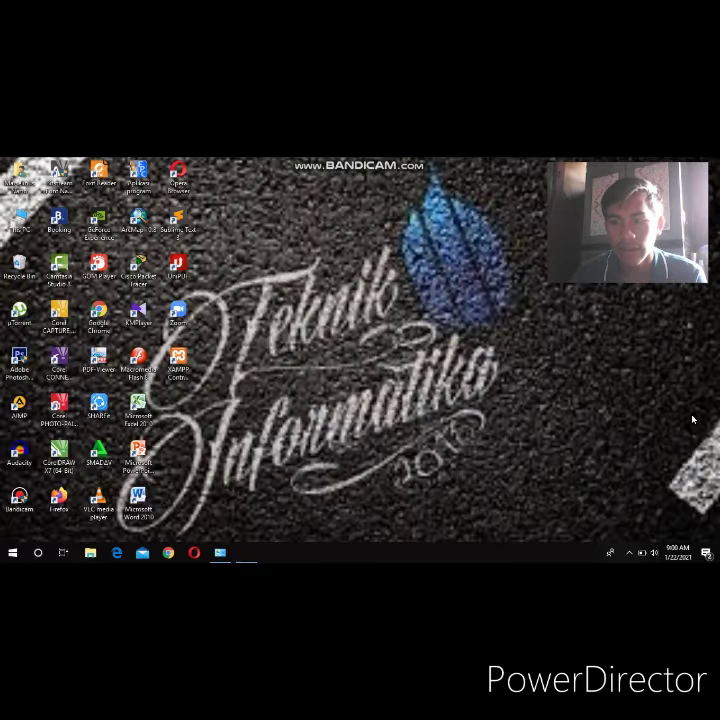
click(628, 553)
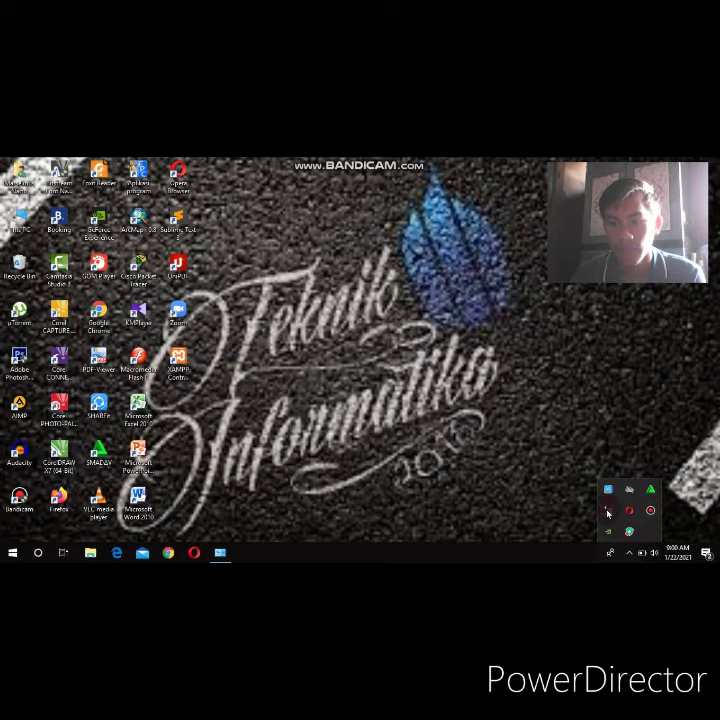
click(222, 553)
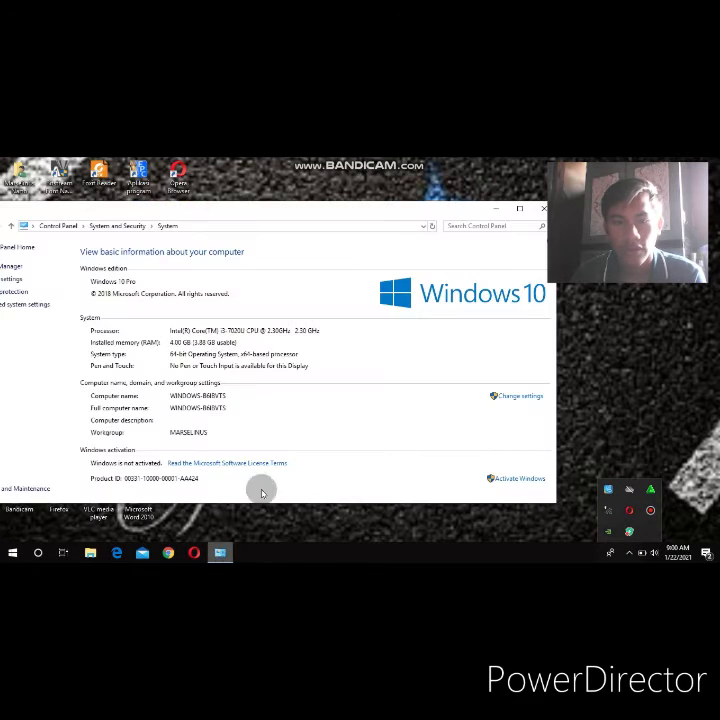
click(539, 210)
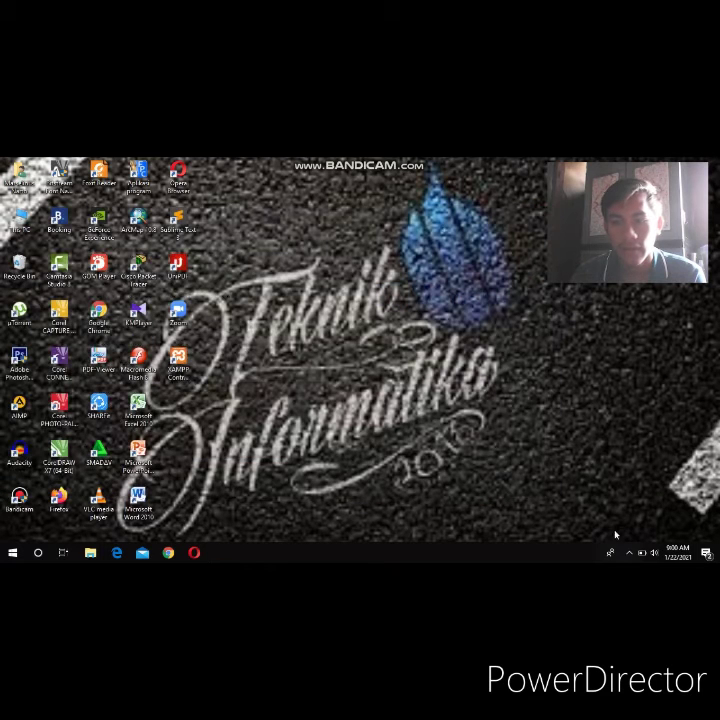
Step: Refresh the desktop
click(630, 553)
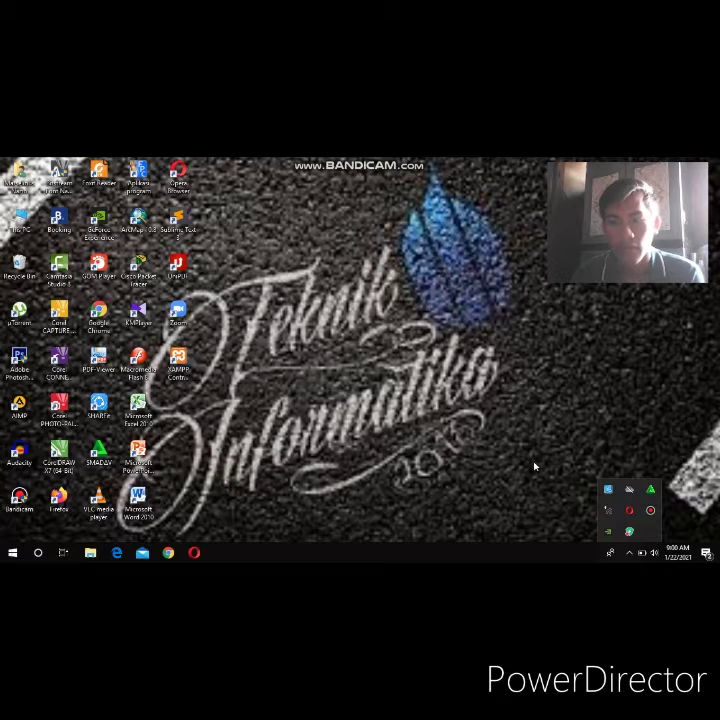
right_click(467, 371)
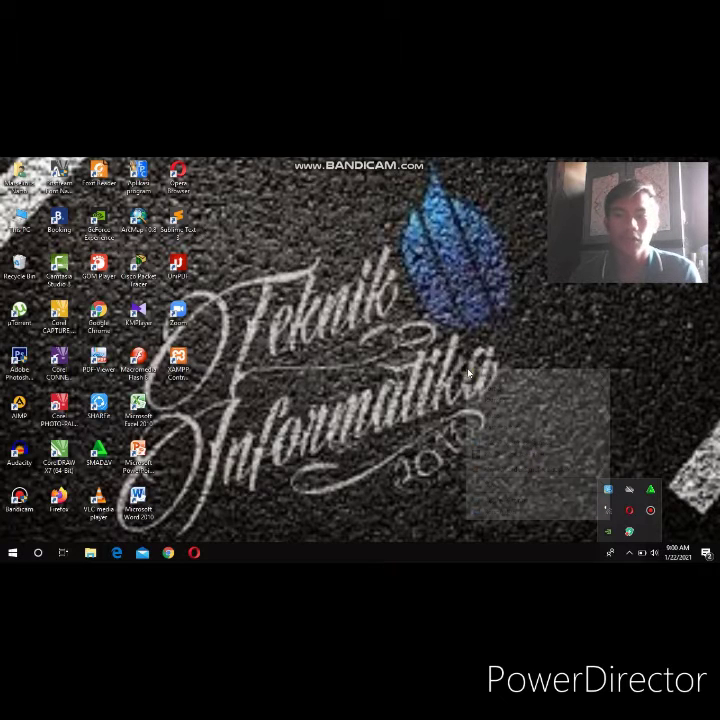
click(491, 401)
right_click(470, 372)
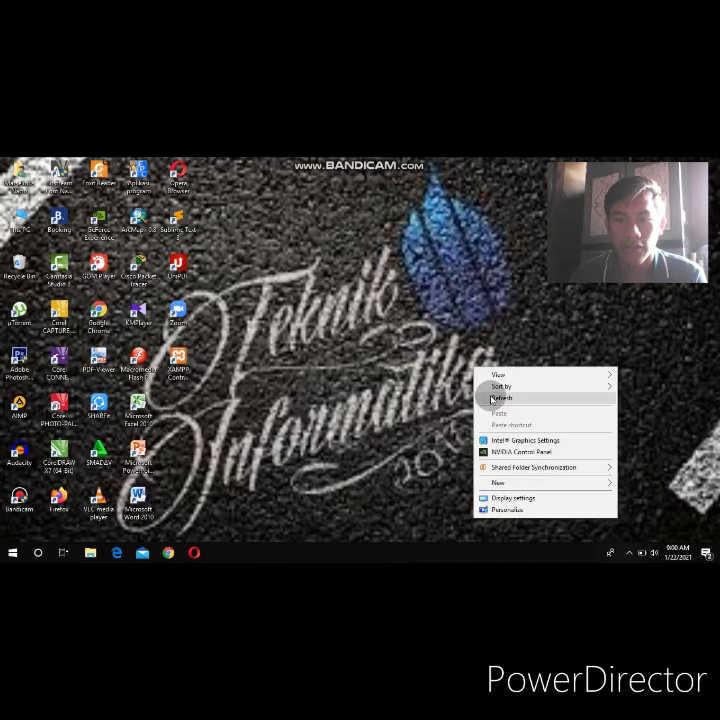
click(491, 401)
click(628, 553)
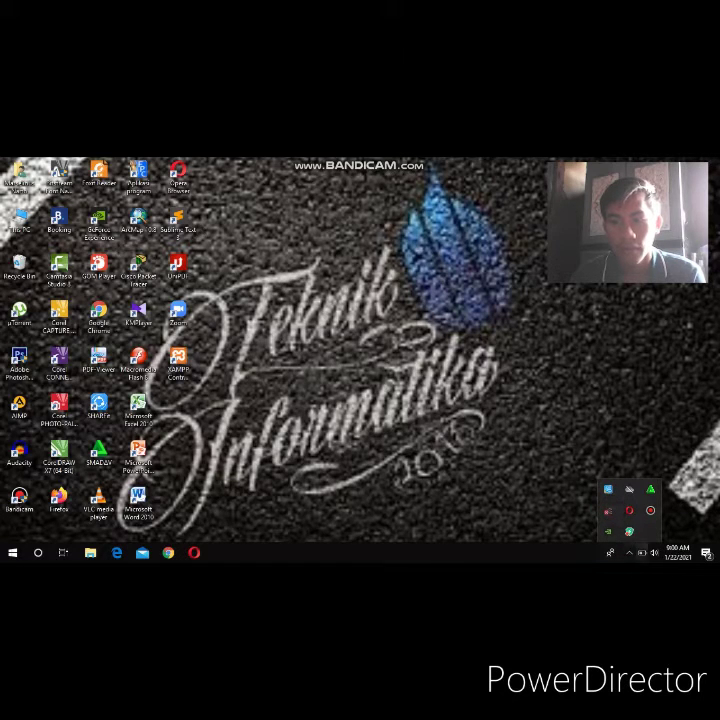
click(630, 556)
click(630, 556)
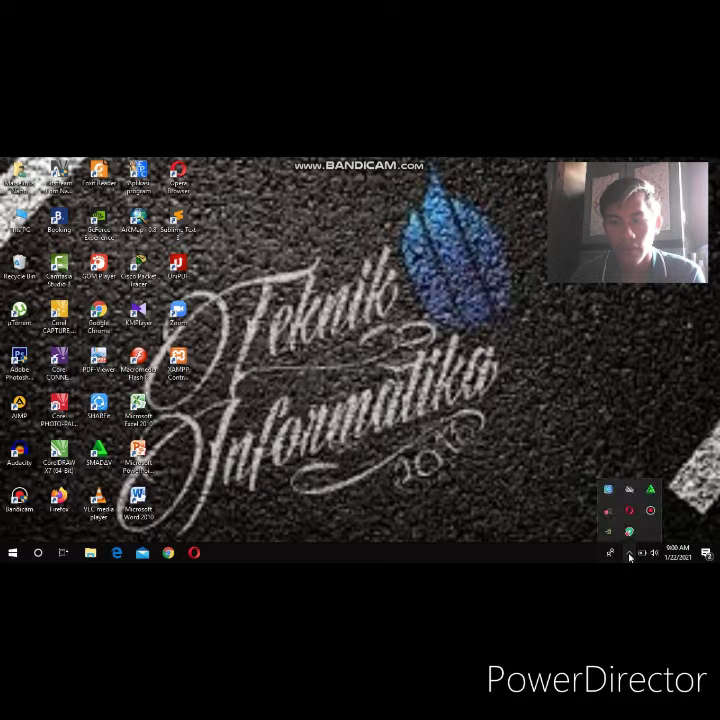
Step: Search Windows for "control" and open the Control Panel
click(40, 554)
text(cont)
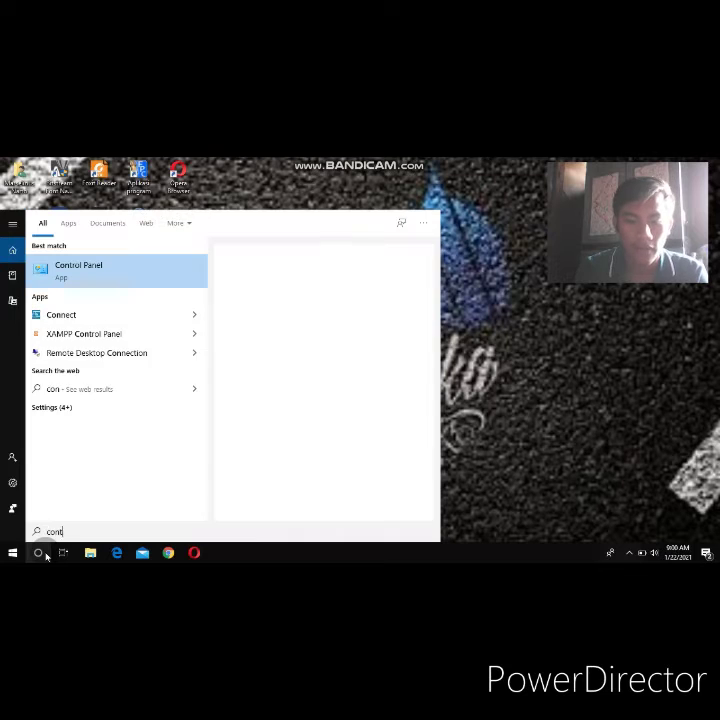
text(rol\)
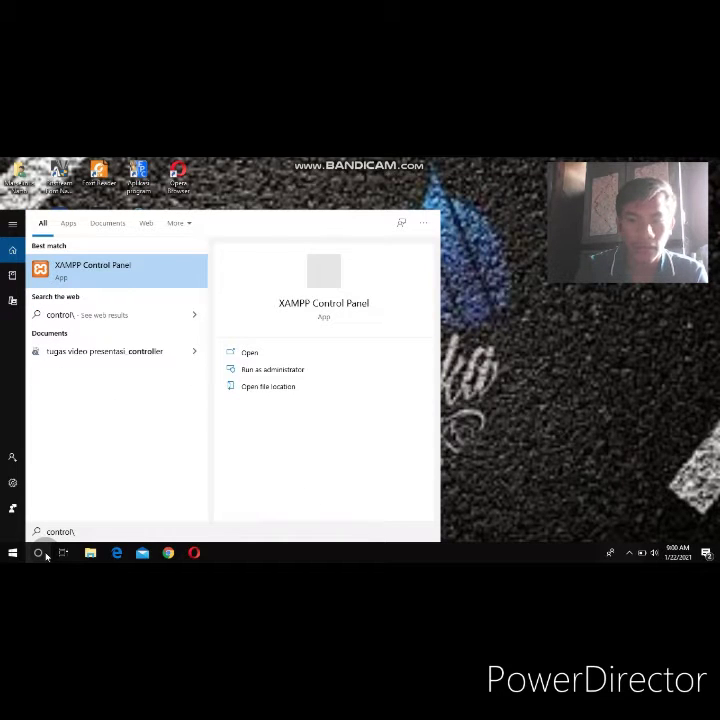
key(BackSpace)
key(Return)
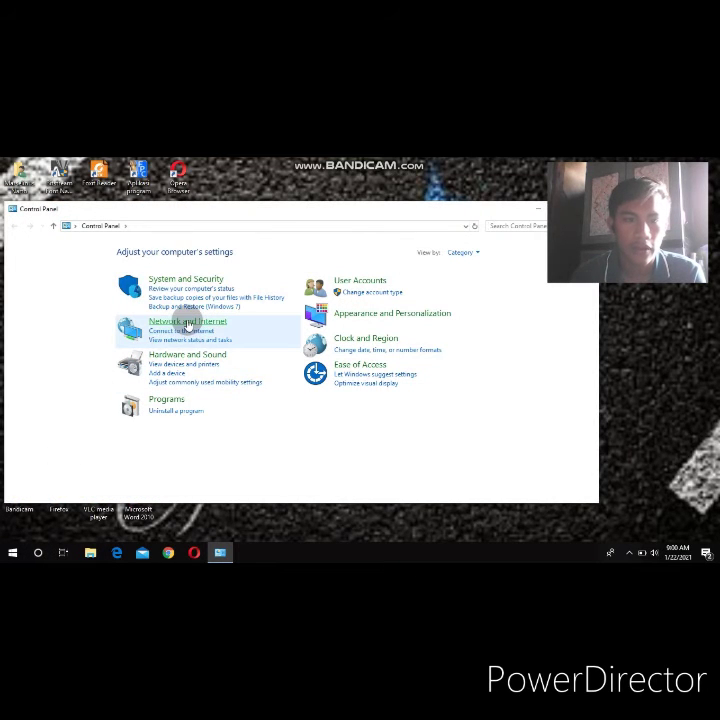
Step: Open the advanced sharing settings of the Network and Sharing Center
click(187, 321)
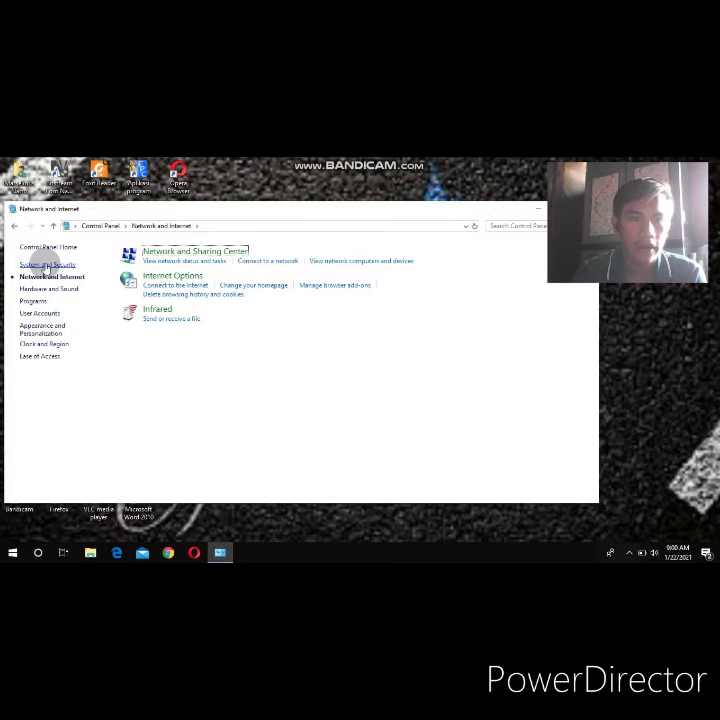
click(167, 253)
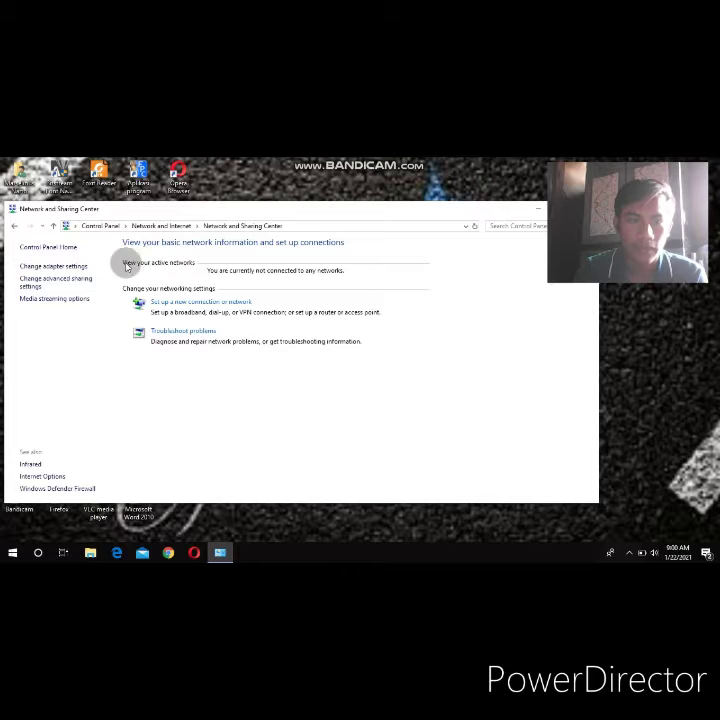
click(44, 285)
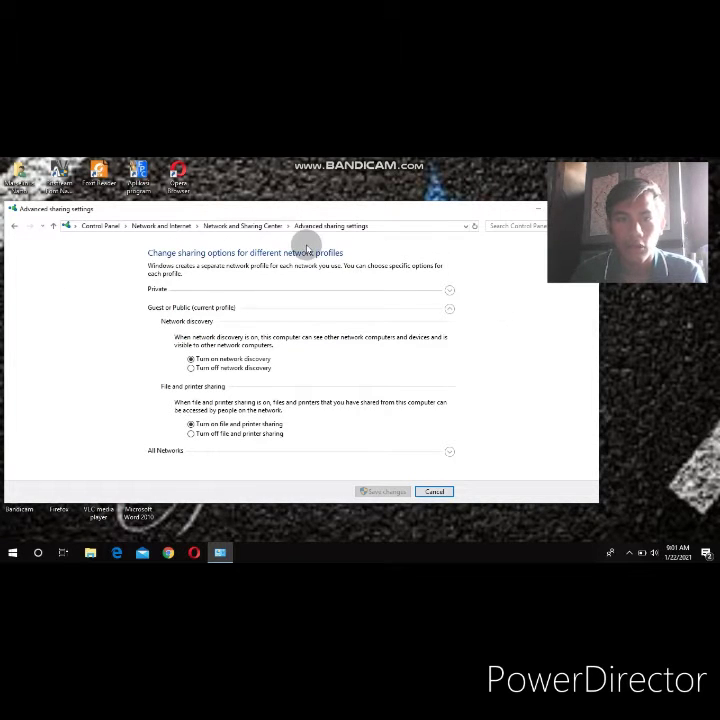
Step: Keep network discovery turned on for the Guest or Public profile and turn off password protected sharing for all networks
click(191, 368)
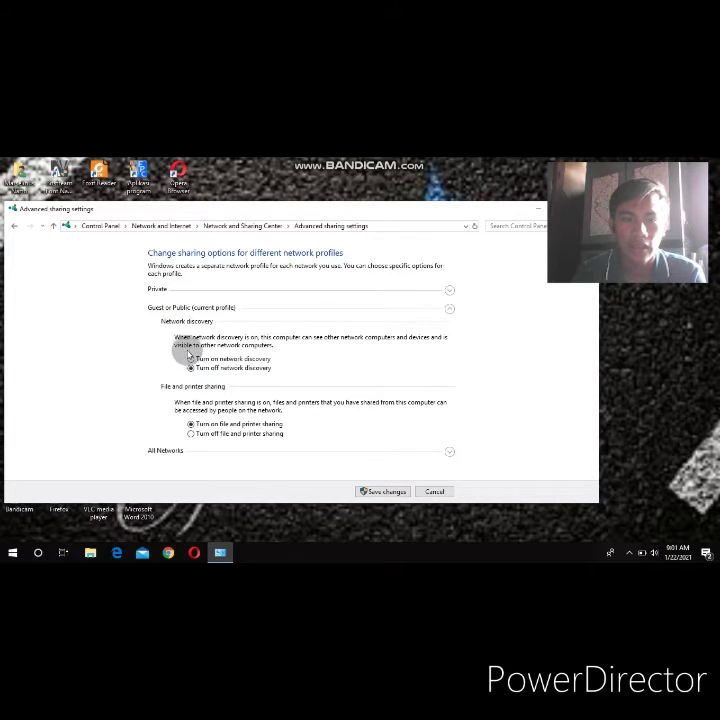
click(191, 359)
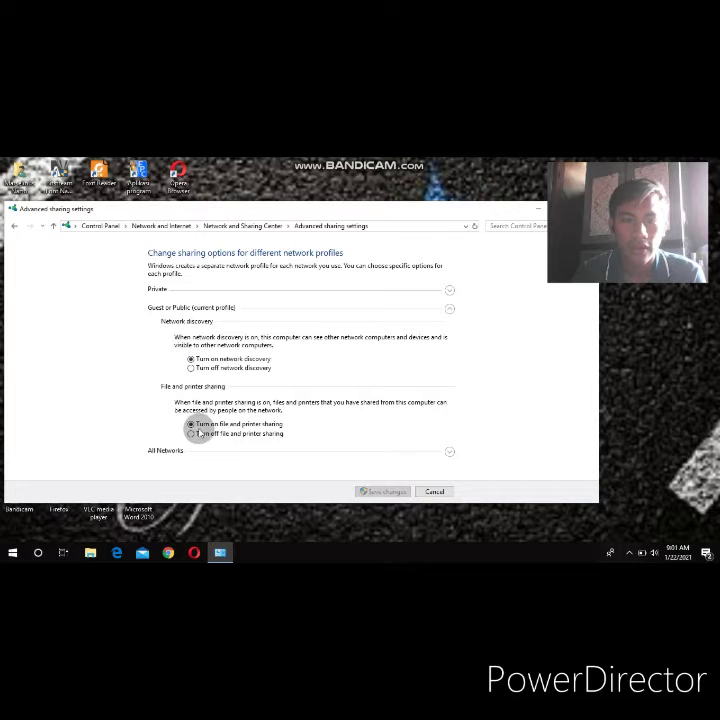
click(449, 451)
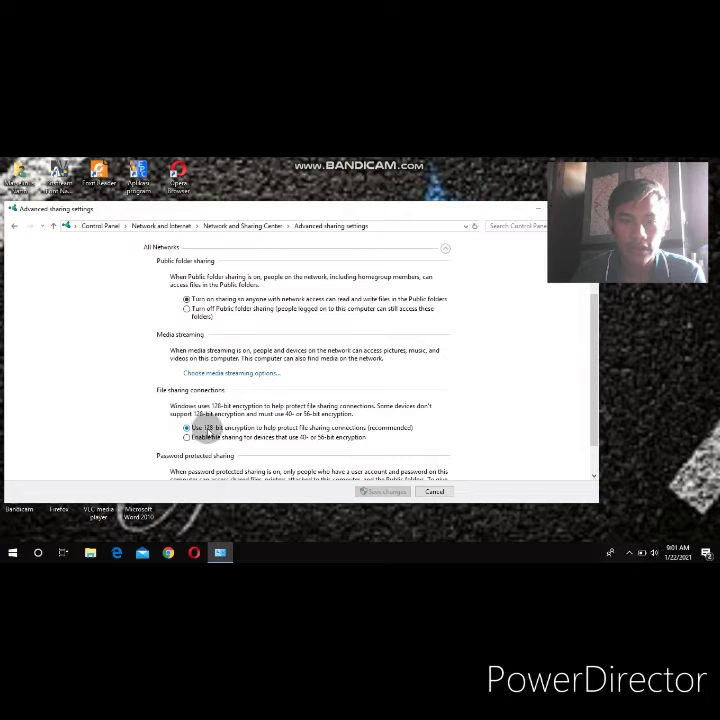
scroll(205, 432, down, 1)
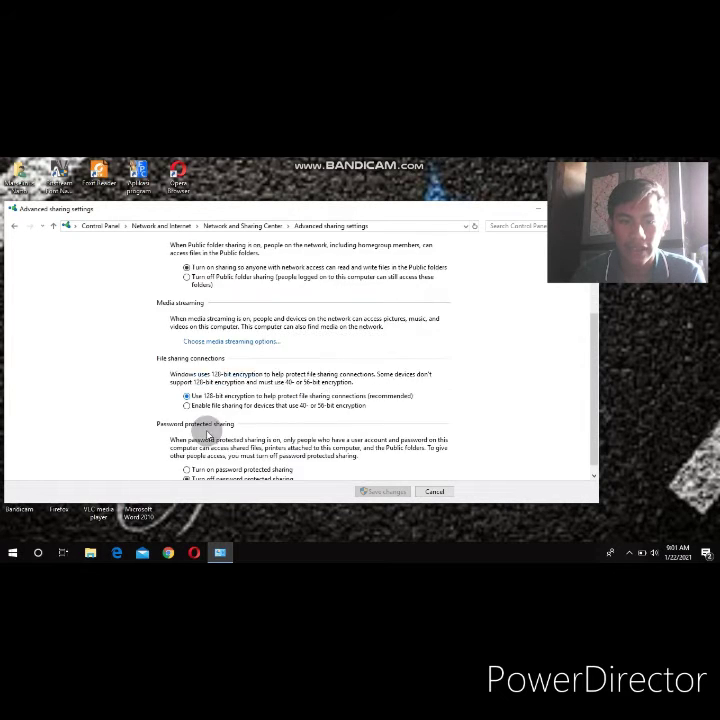
scroll(207, 435, down, 1)
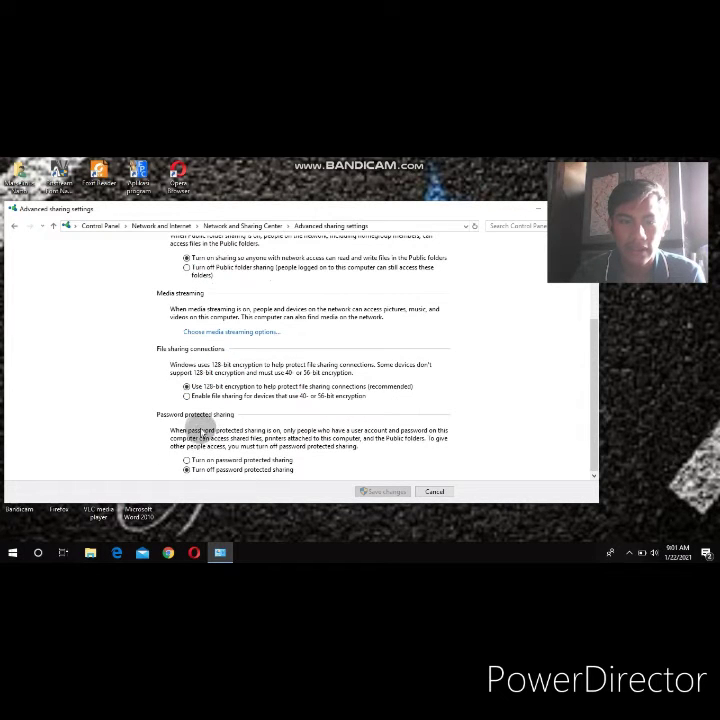
click(187, 469)
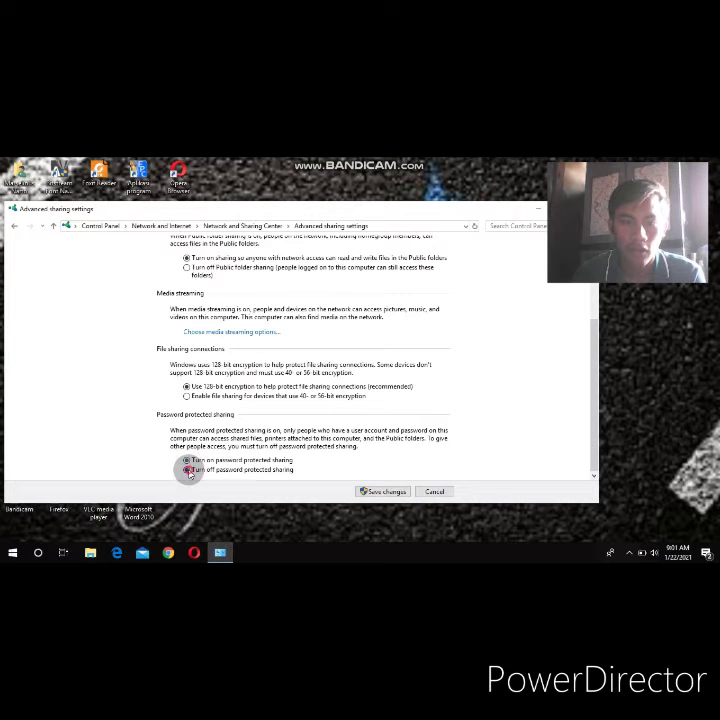
Step: Try using 128-bit encryption for file sharing connections and turning off Public folder sharing
scroll(217, 446, up, 1)
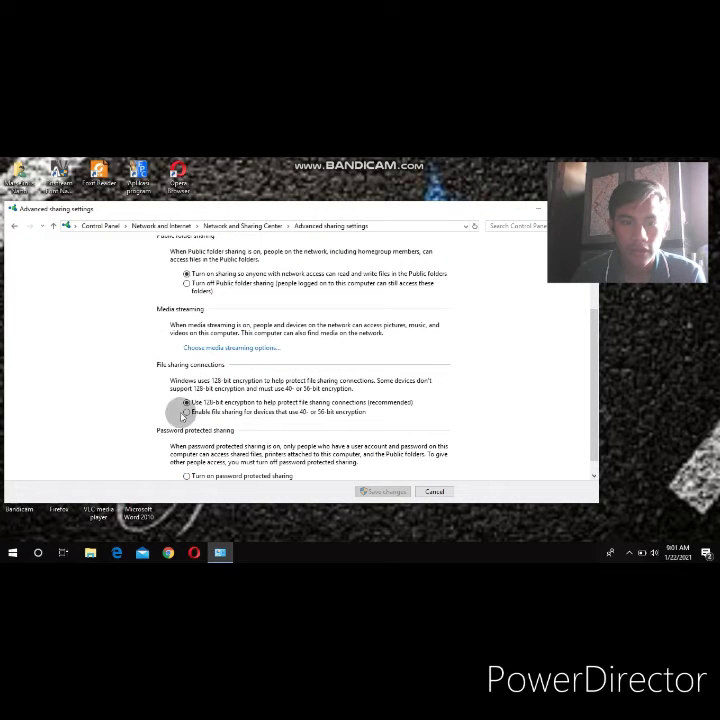
click(187, 402)
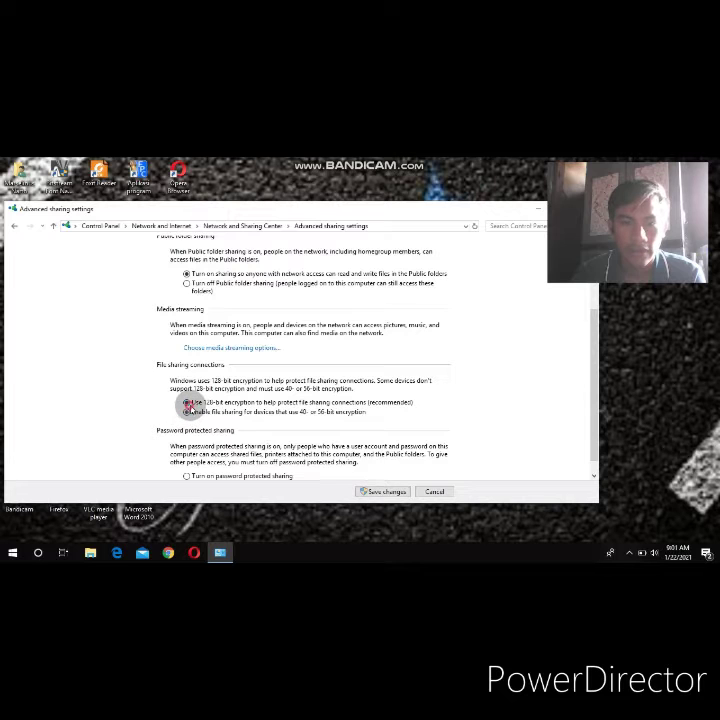
scroll(233, 362, up, 2)
click(187, 316)
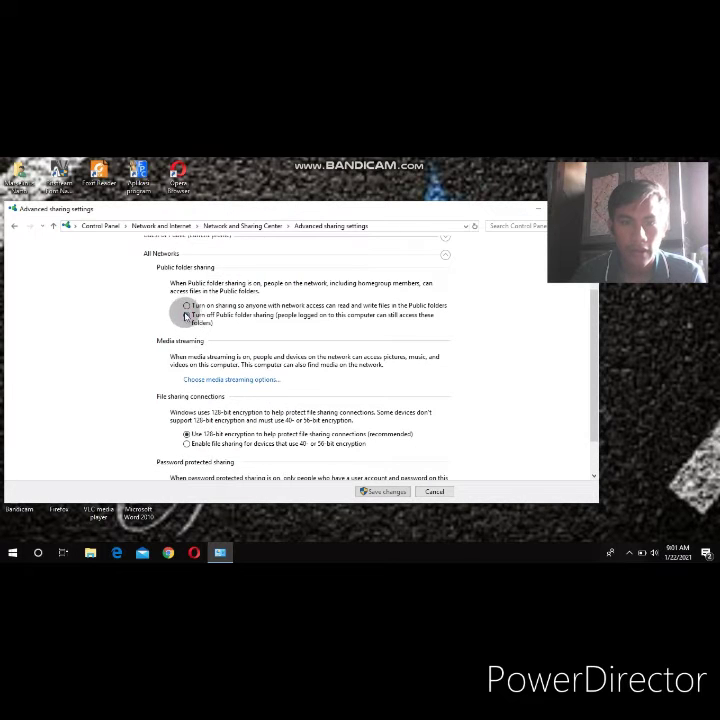
scroll(215, 315, up, 3)
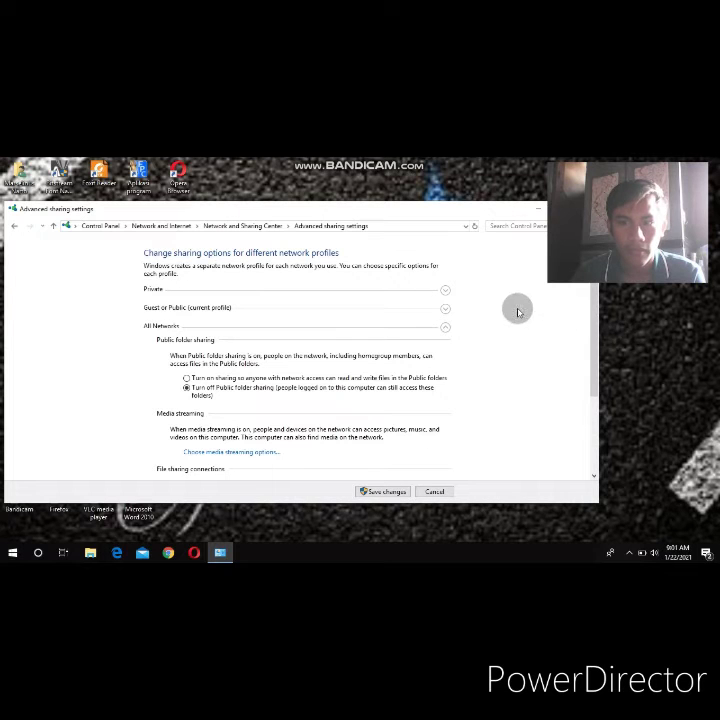
Step: Turn on Public folder sharing and enable file sharing for devices that use 40- or 56-bit encryption
scroll(431, 431, down, 1)
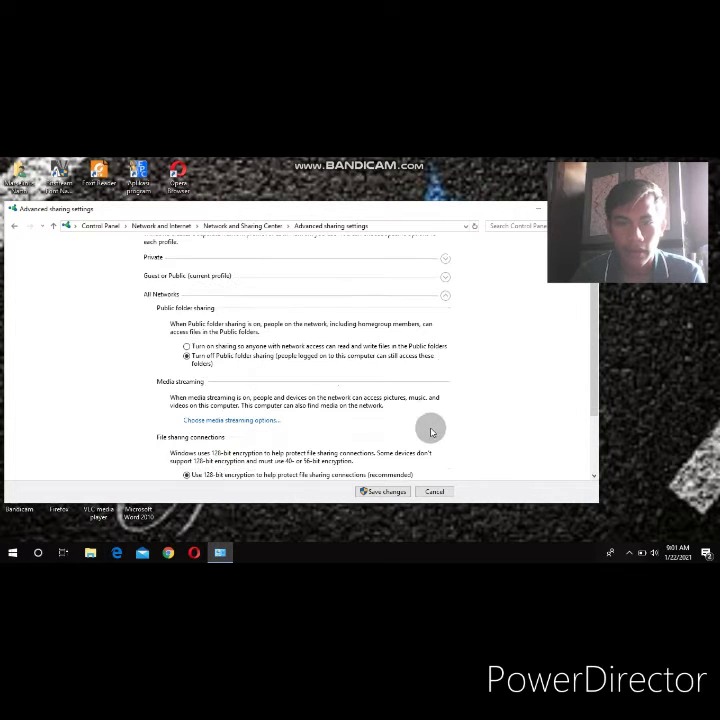
click(187, 347)
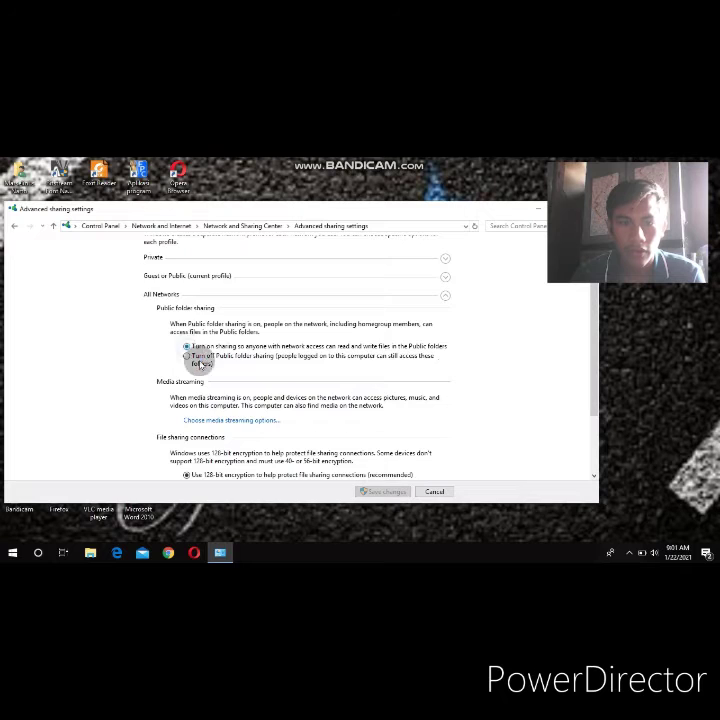
scroll(187, 352, down, 2)
click(187, 421)
scroll(190, 424, down, 1)
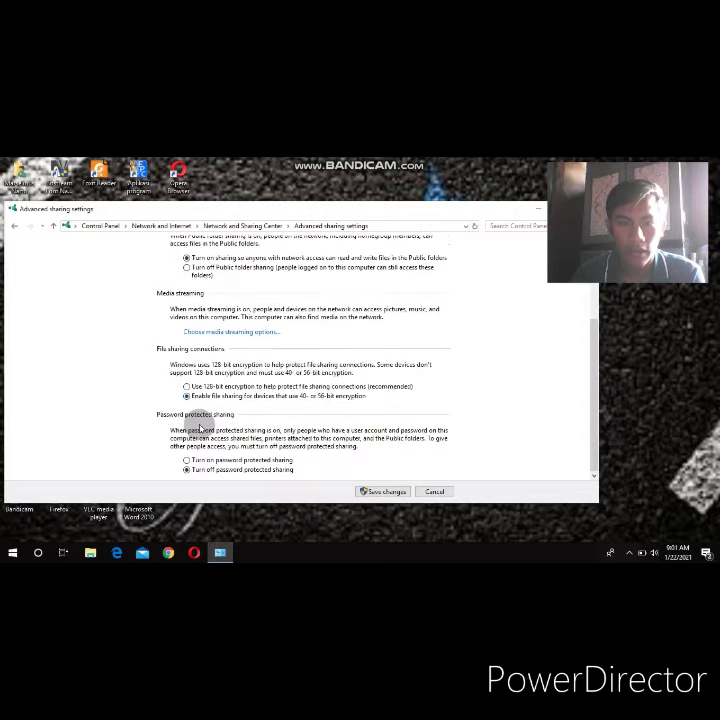
Step: Save the advanced sharing changes and close the Network and Sharing Center window
click(383, 492)
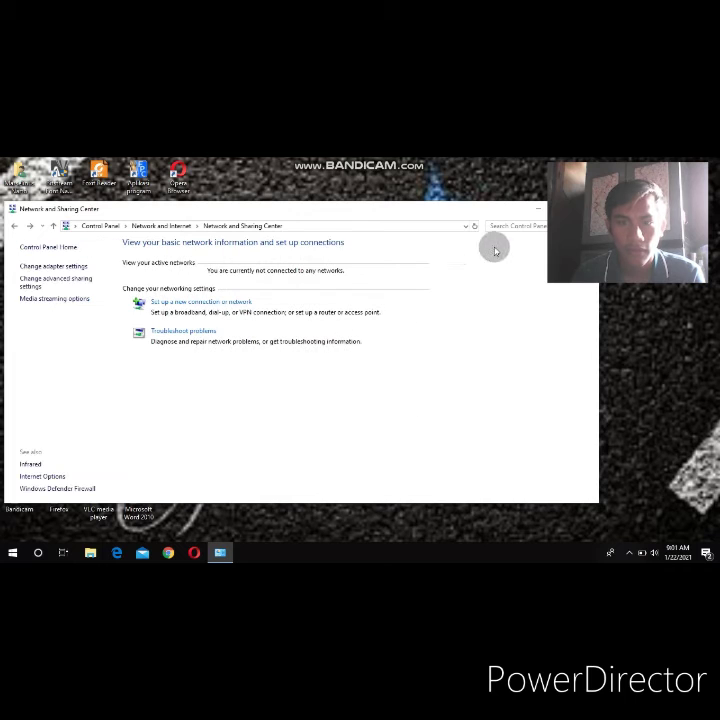
drag(509, 209, 432, 226)
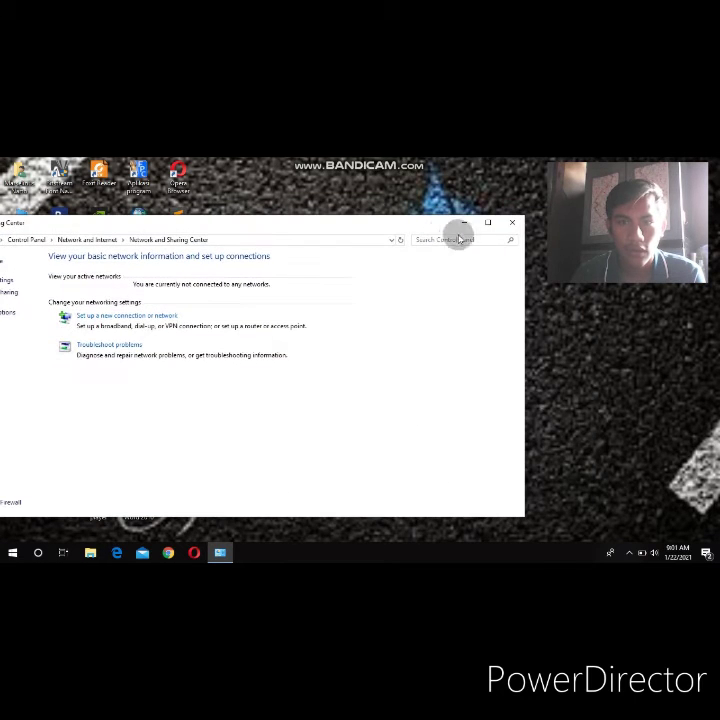
click(516, 225)
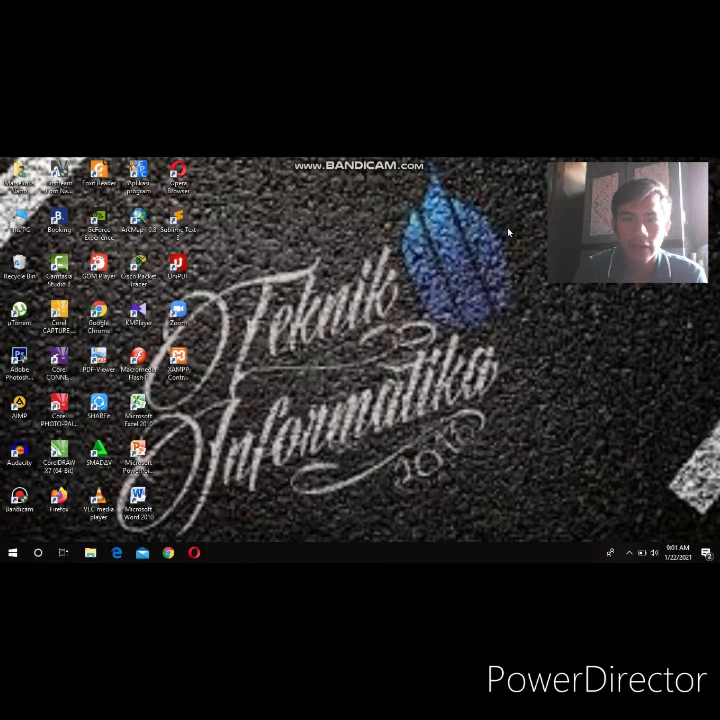
Step: Open File Explorer and start giving specific people network access to the SIG folder
click(91, 554)
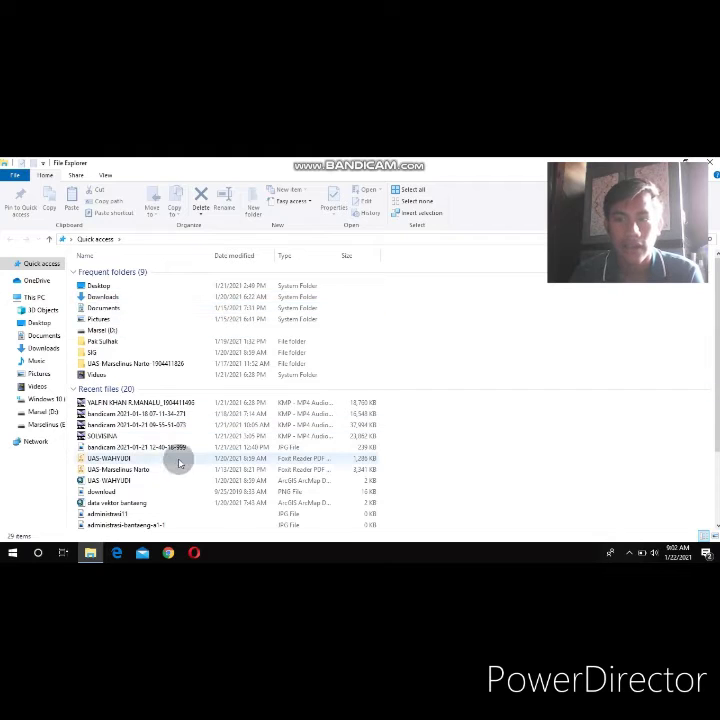
click(92, 353)
right_click(92, 353)
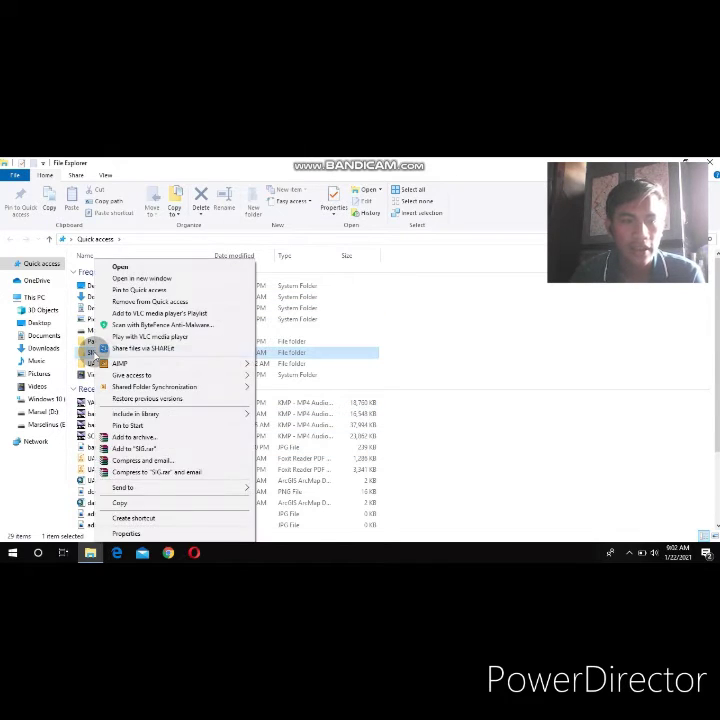
mouse_move(134, 378)
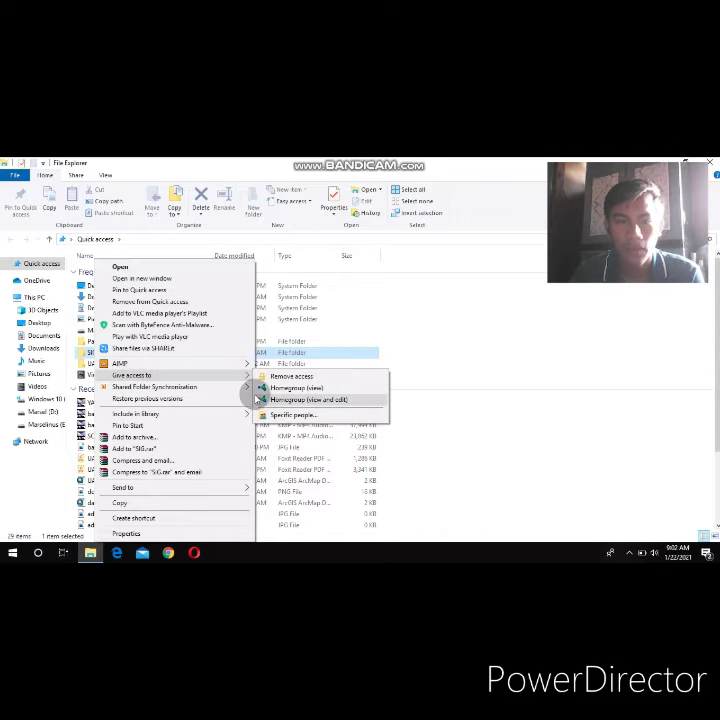
click(285, 415)
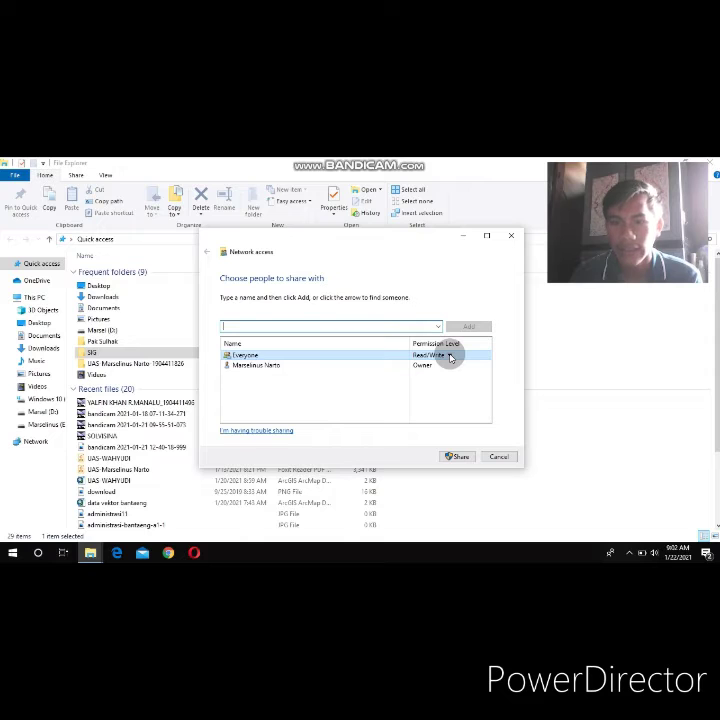
Step: Remove Everyone from the SIG folder's sharing list and add Everyone again
click(447, 356)
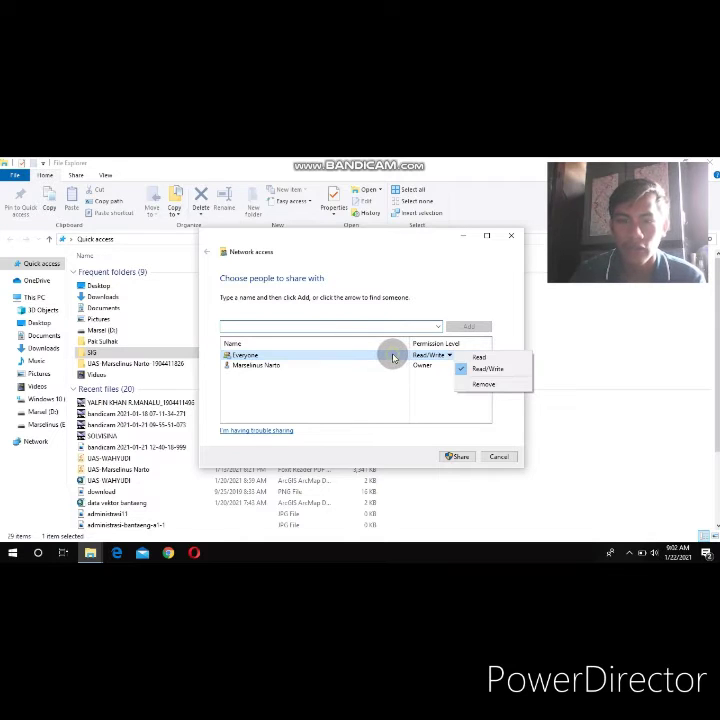
click(480, 384)
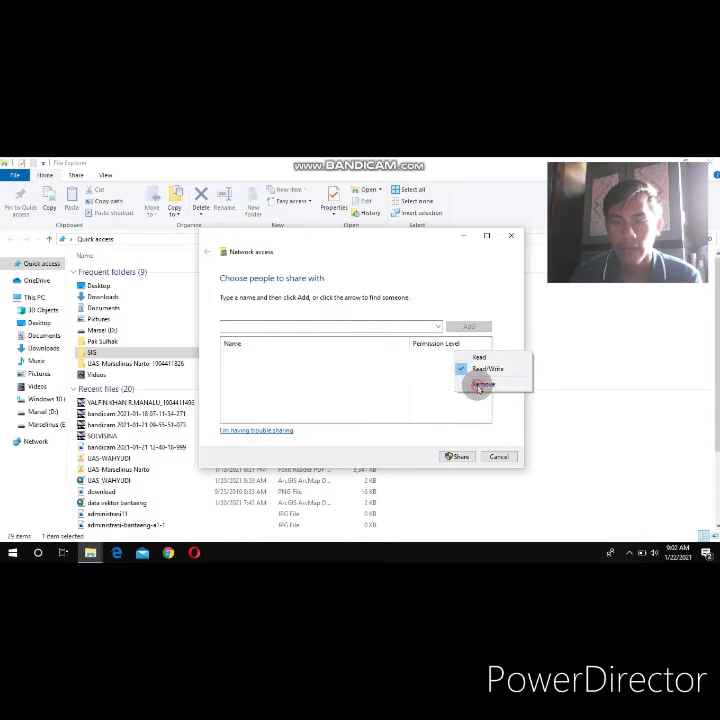
click(437, 327)
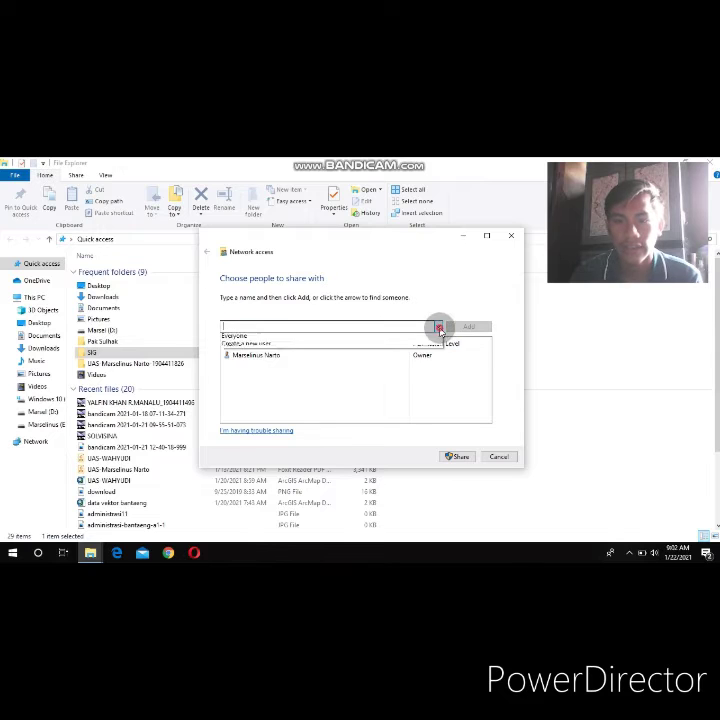
click(254, 354)
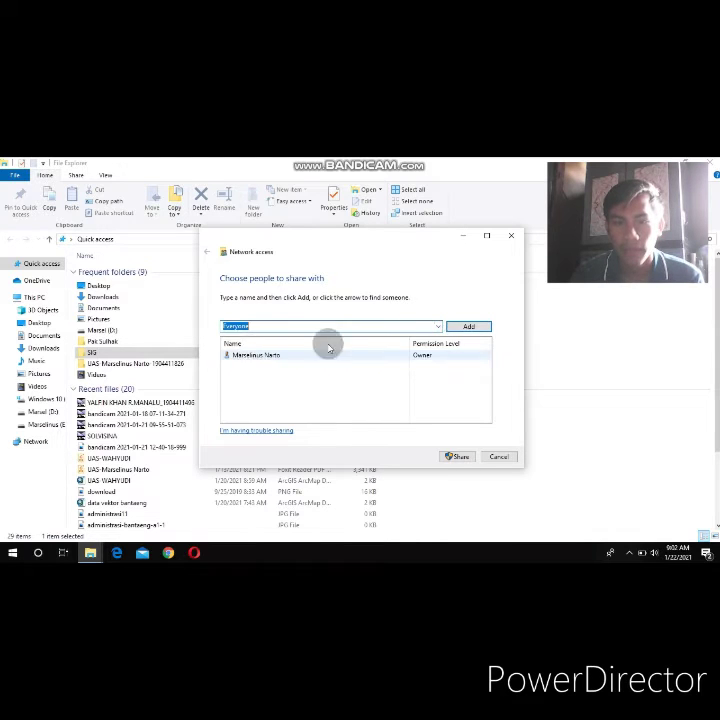
click(455, 327)
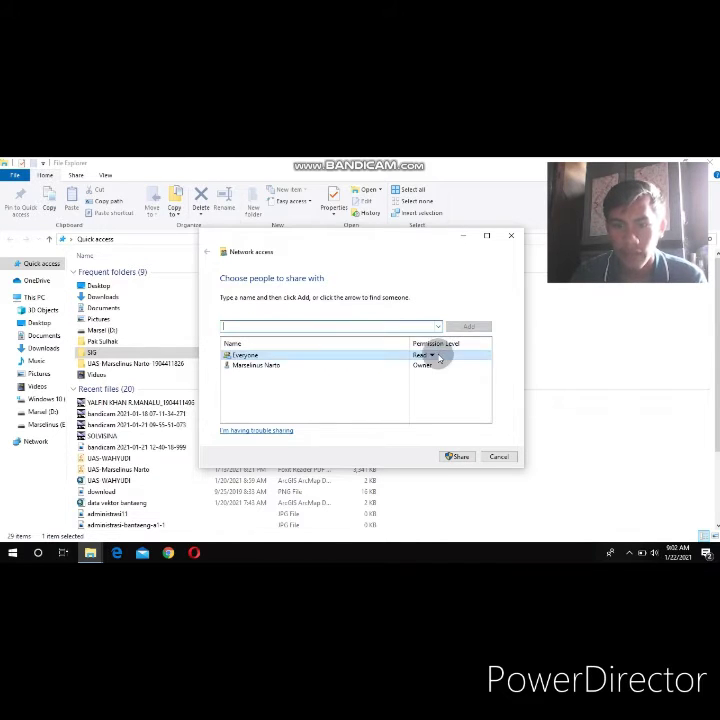
Step: Give Everyone Read/Write permission and complete sharing of the SIG folder
click(433, 358)
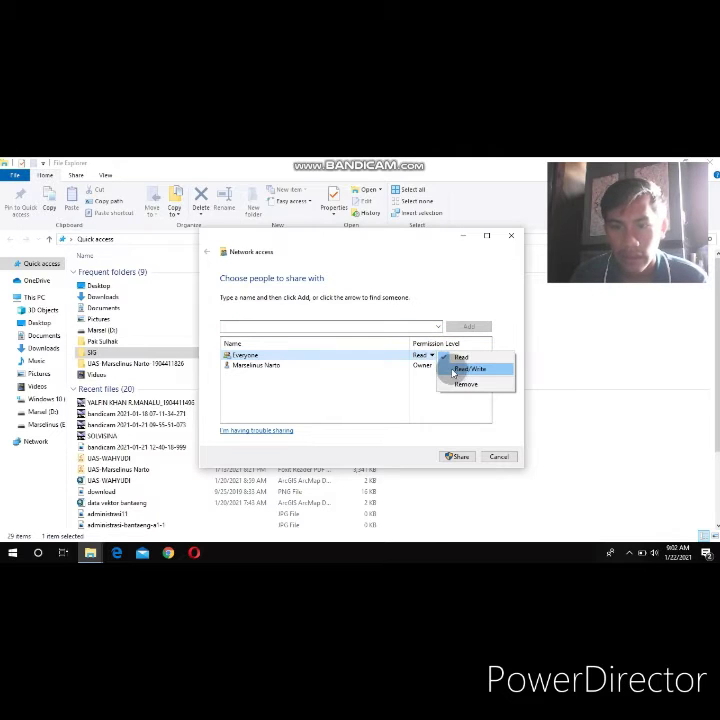
click(462, 369)
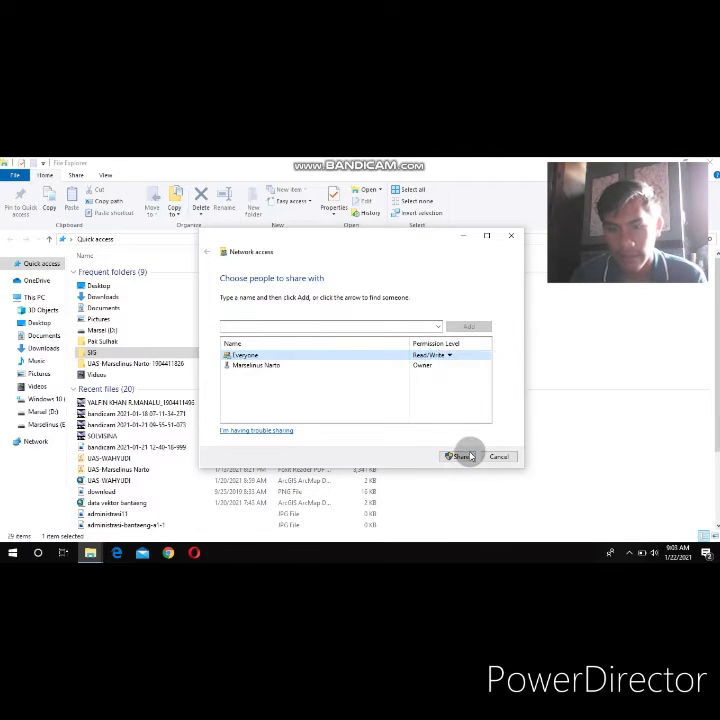
click(470, 457)
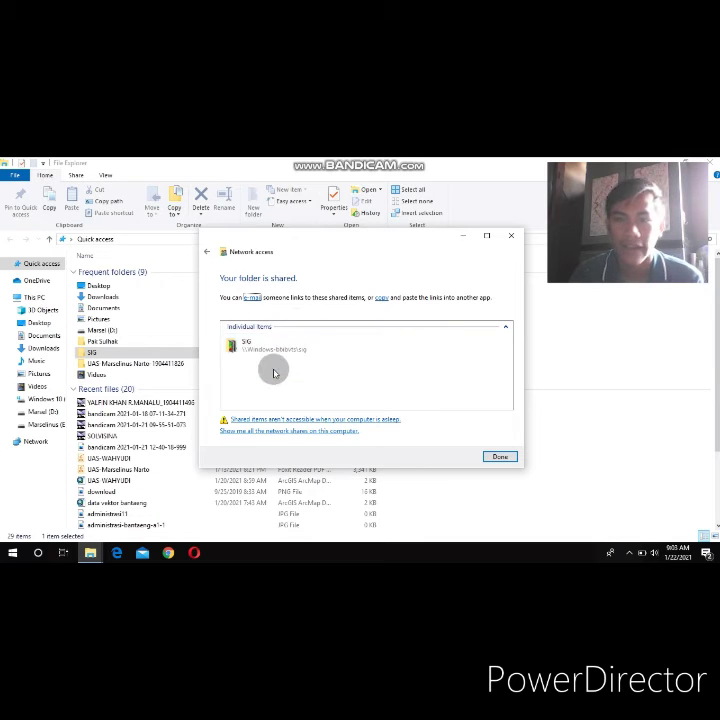
click(500, 458)
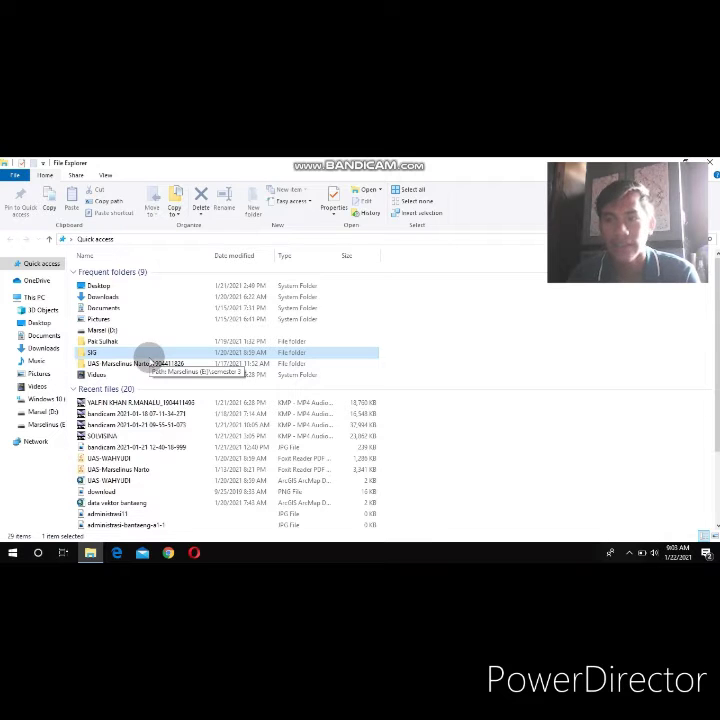
Step: Close File Explorer, search for Control Panel and open its devices and printers view
scroll(205, 360, down, 3)
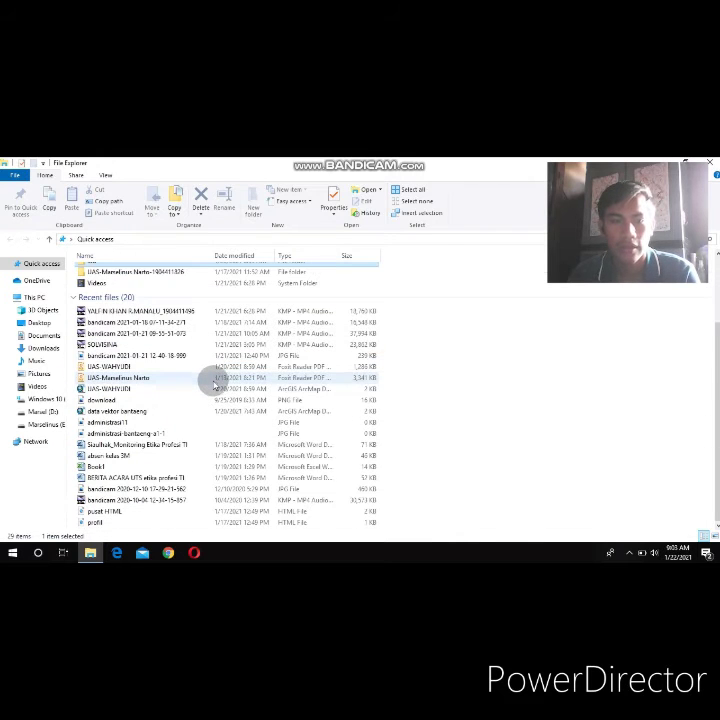
scroll(213, 385, up, 3)
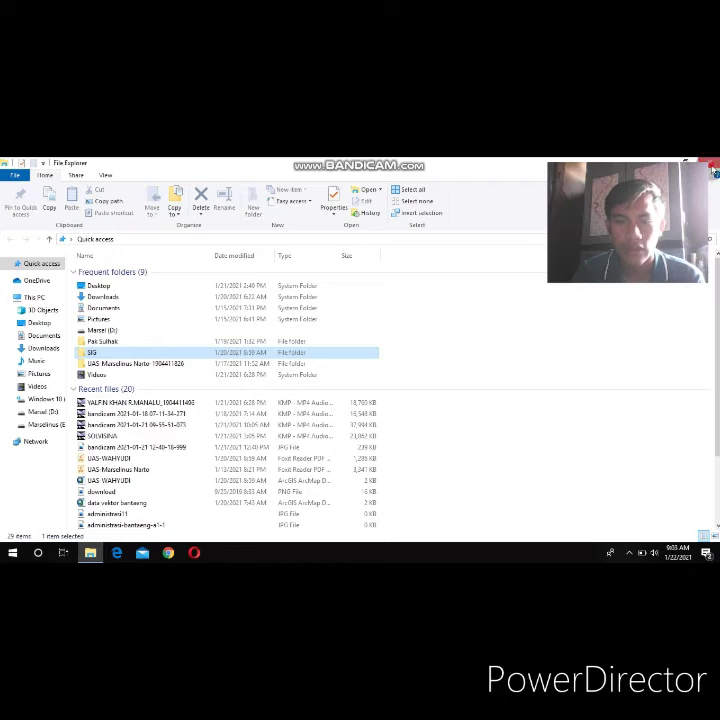
click(712, 169)
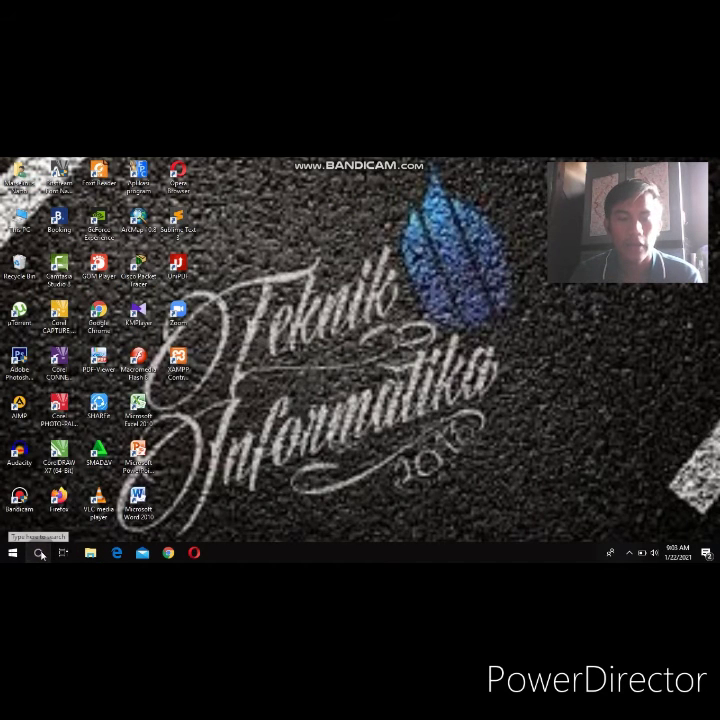
click(40, 553)
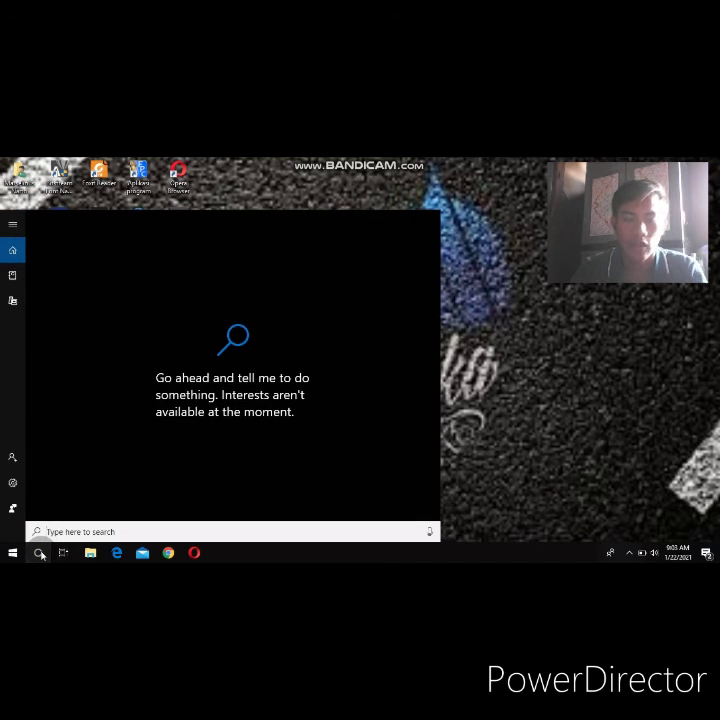
text(cot)
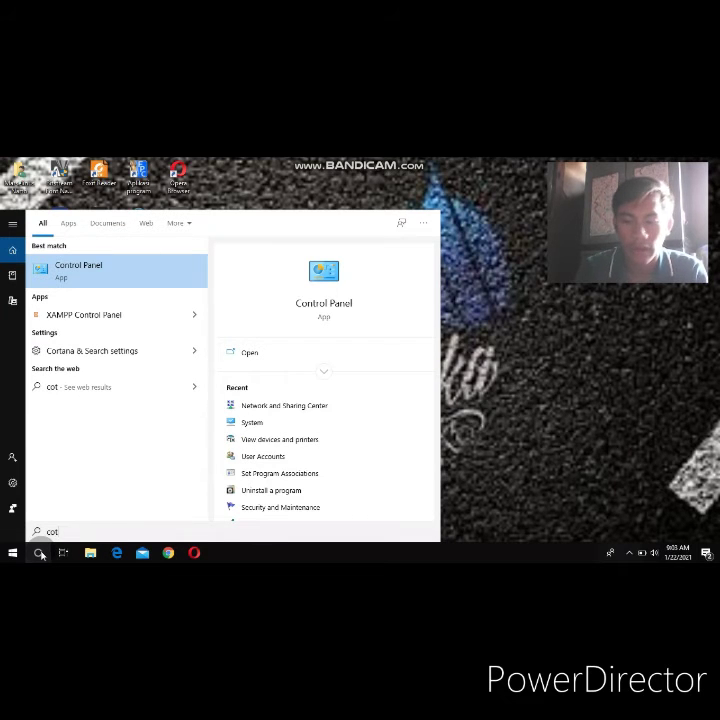
key(Return)
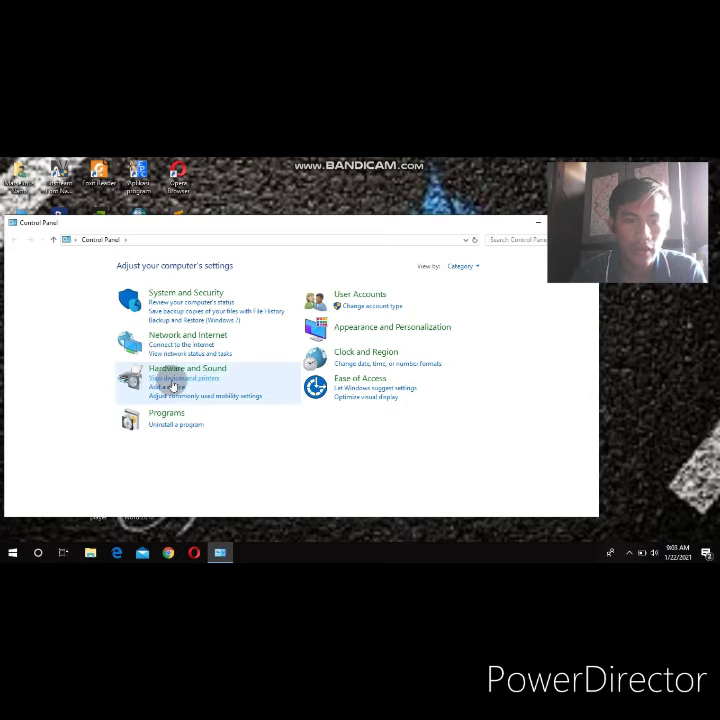
click(172, 378)
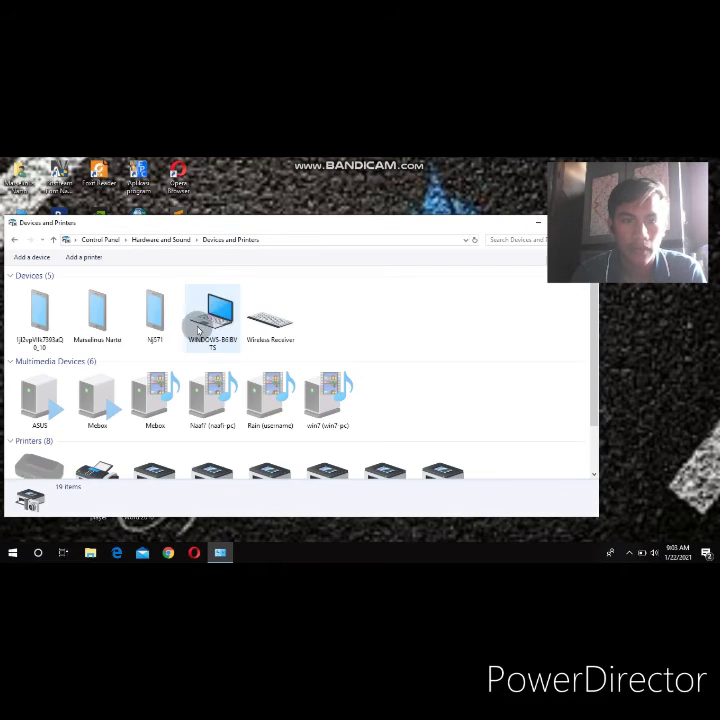
Step: Open the sharing settings in the printer properties of the Canon iP2700 series
scroll(198, 347, down, 2)
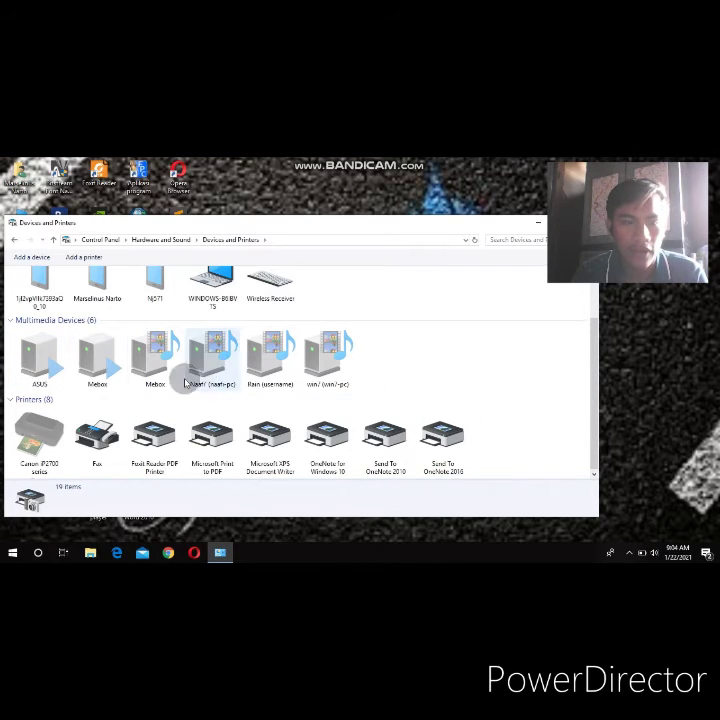
click(40, 440)
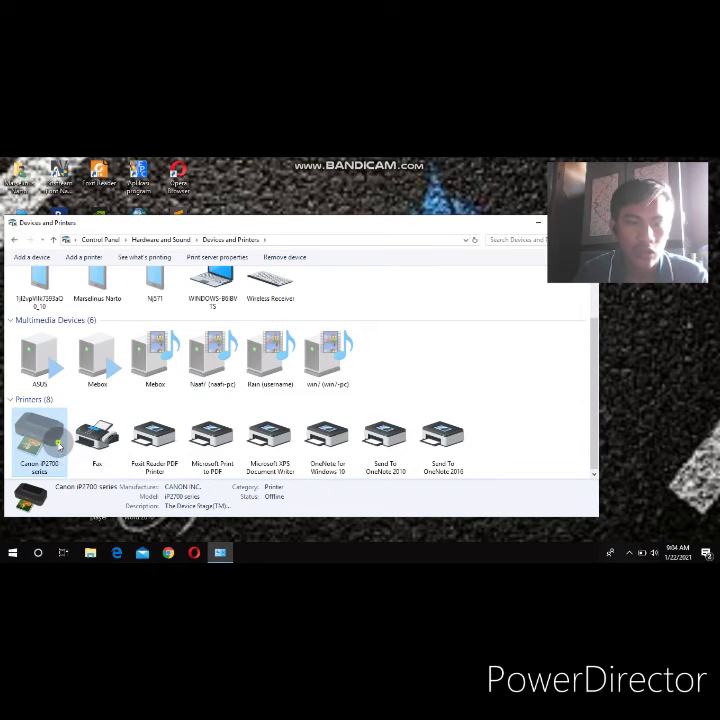
right_click(60, 445)
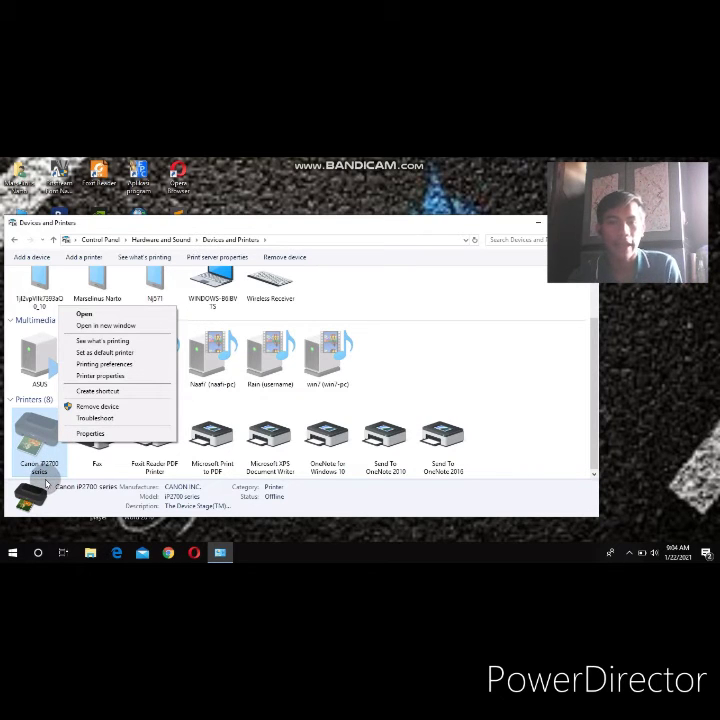
click(104, 379)
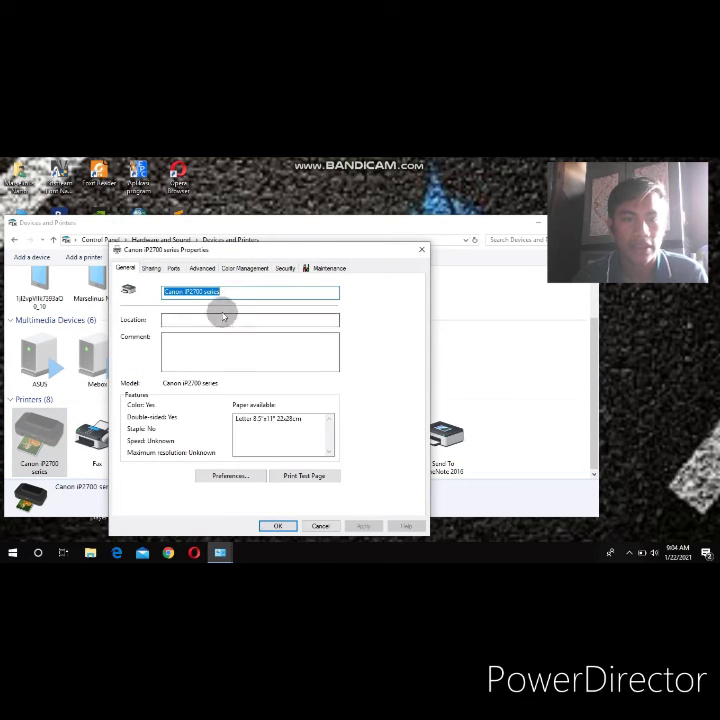
click(150, 268)
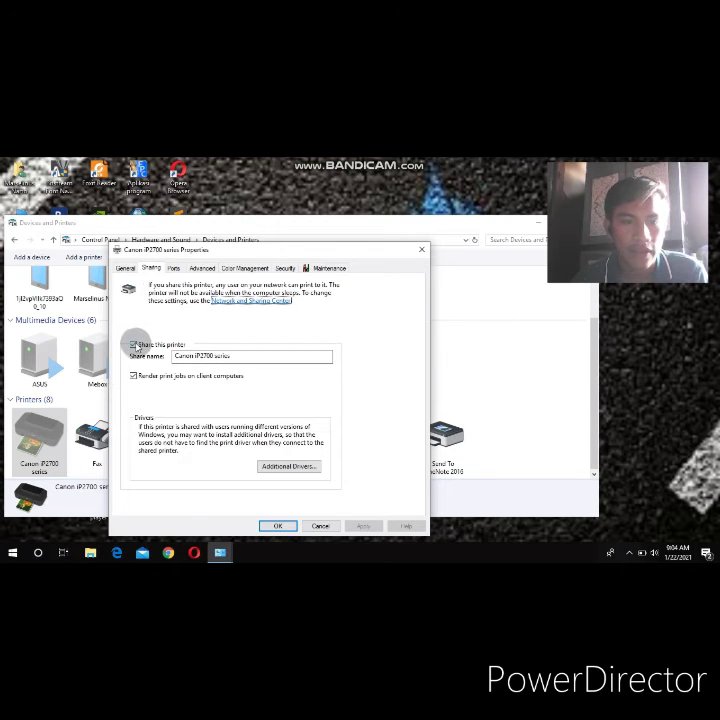
Step: Turn sharing of the Canon iP2700 series printer off and on again, save its properties, and minimize Devices and Printers
click(134, 345)
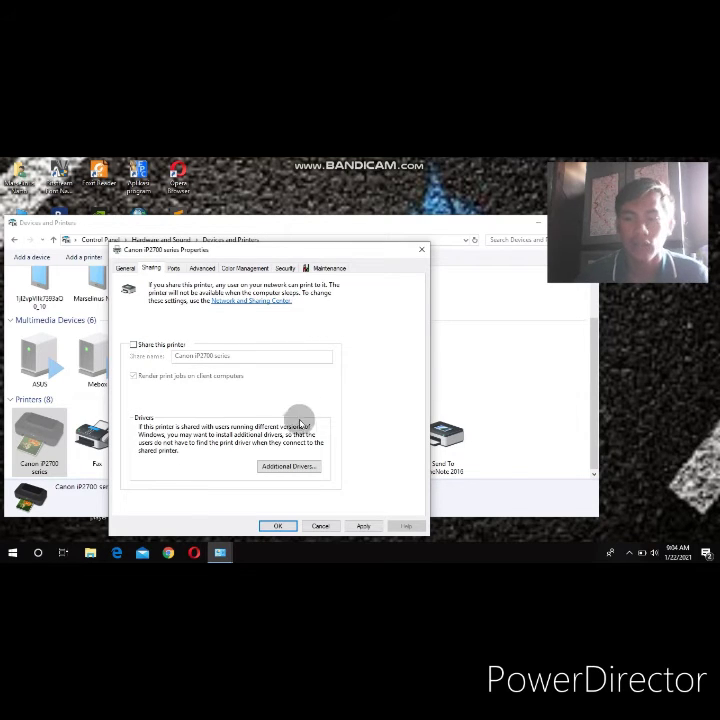
click(134, 345)
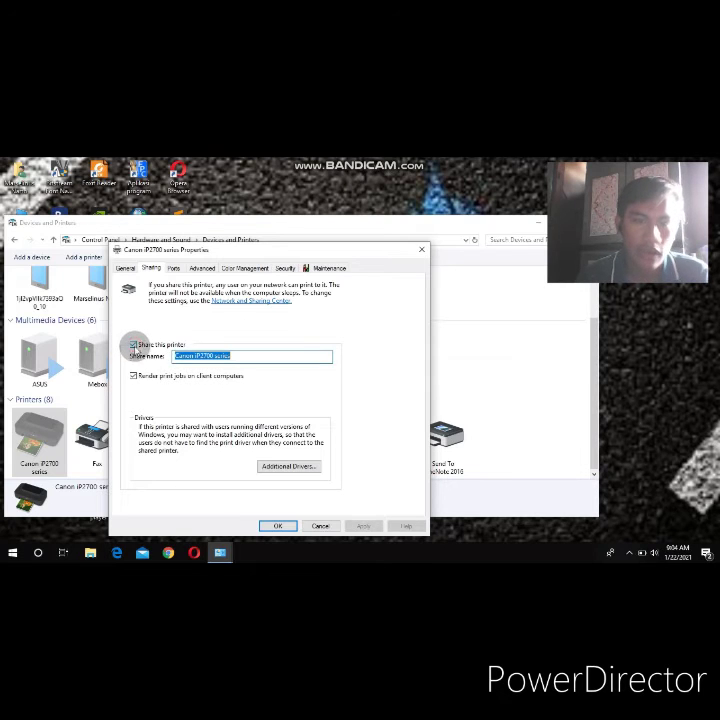
click(279, 526)
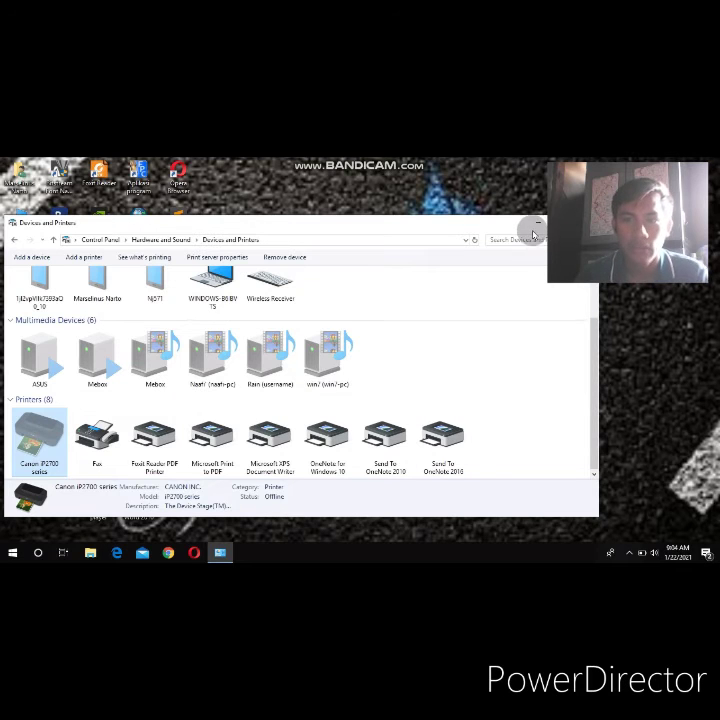
drag(480, 225, 445, 203)
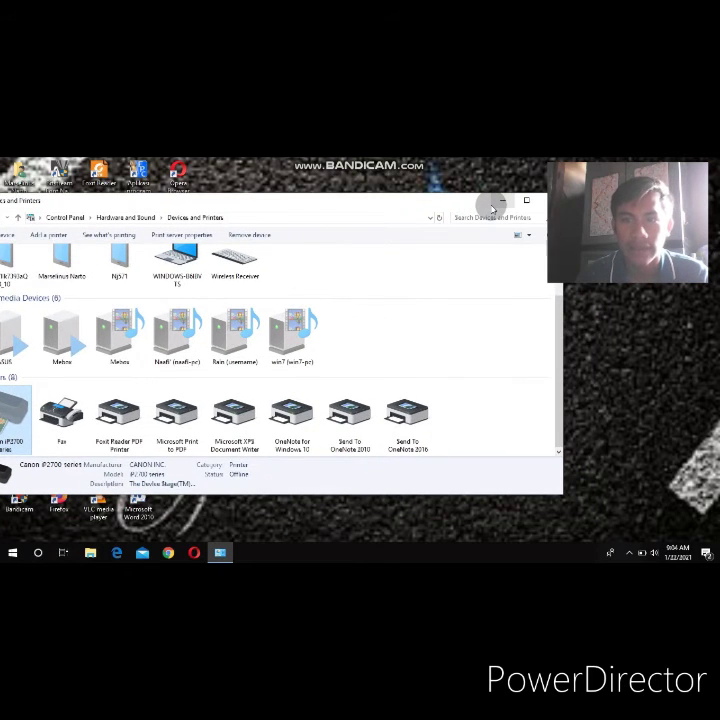
click(500, 205)
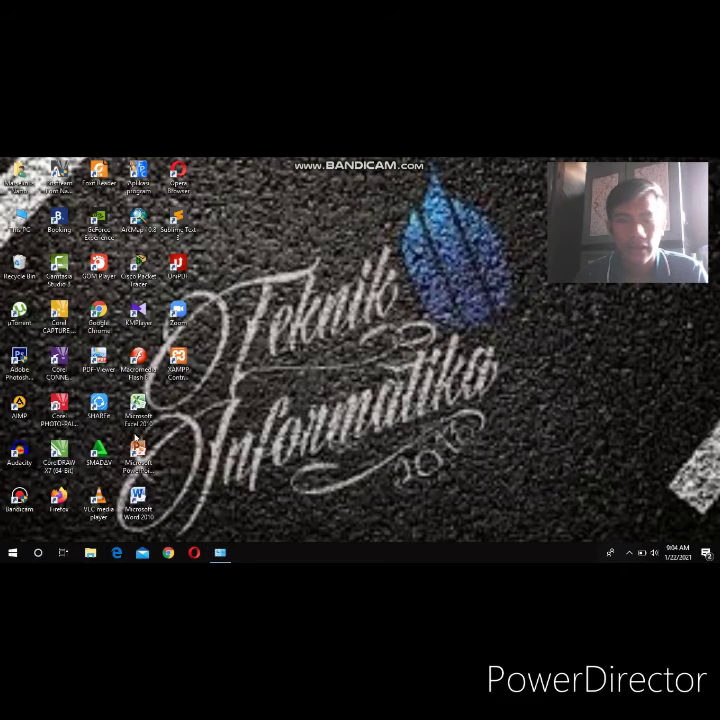
Step: Check the Network location in File Explorer for shared computers and close the window
click(91, 553)
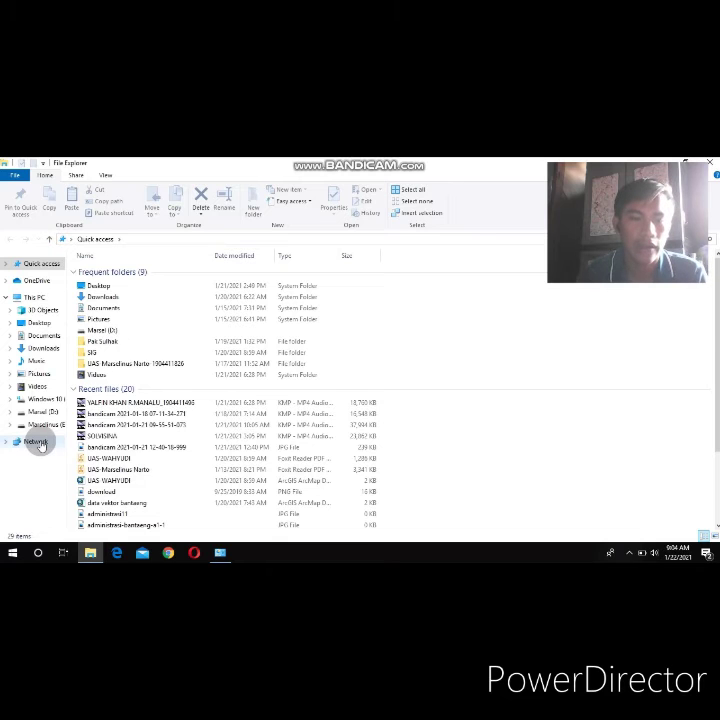
right_click(38, 443)
click(38, 443)
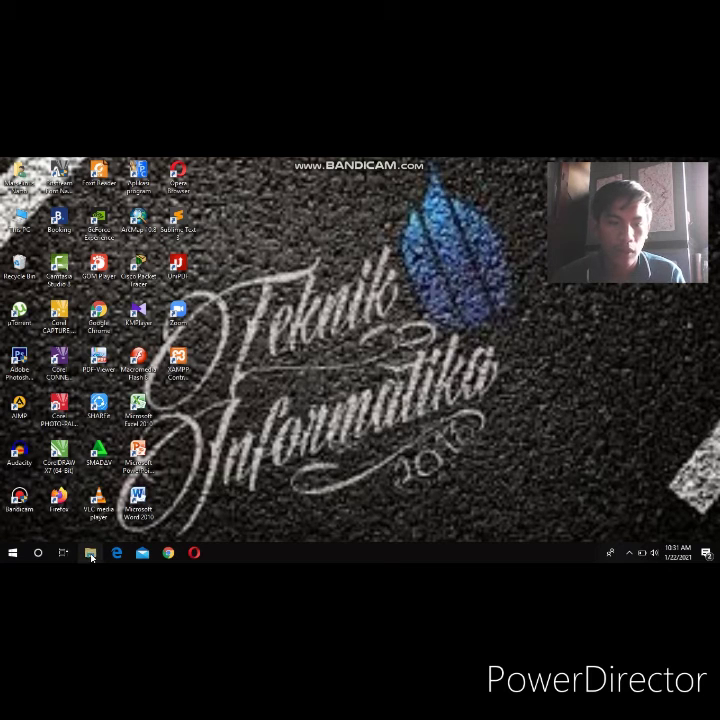
click(90, 553)
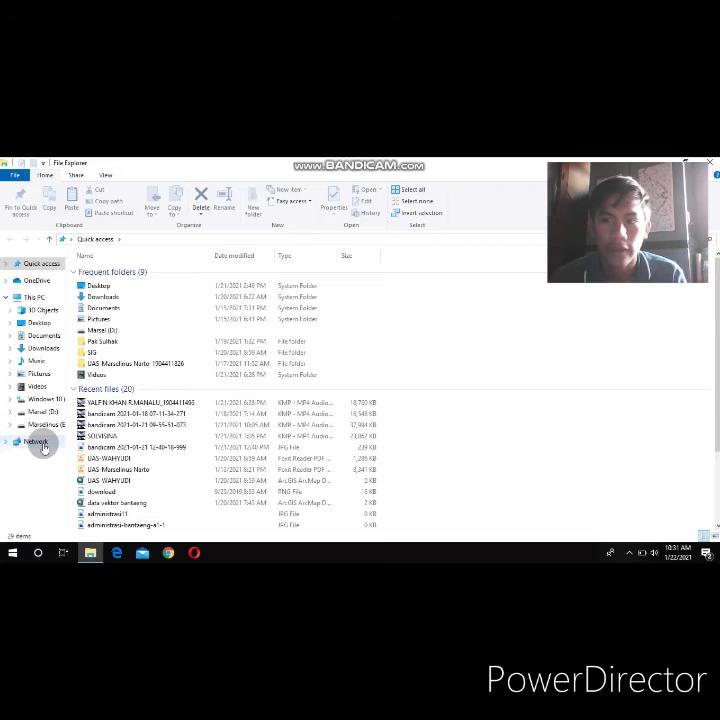
click(40, 442)
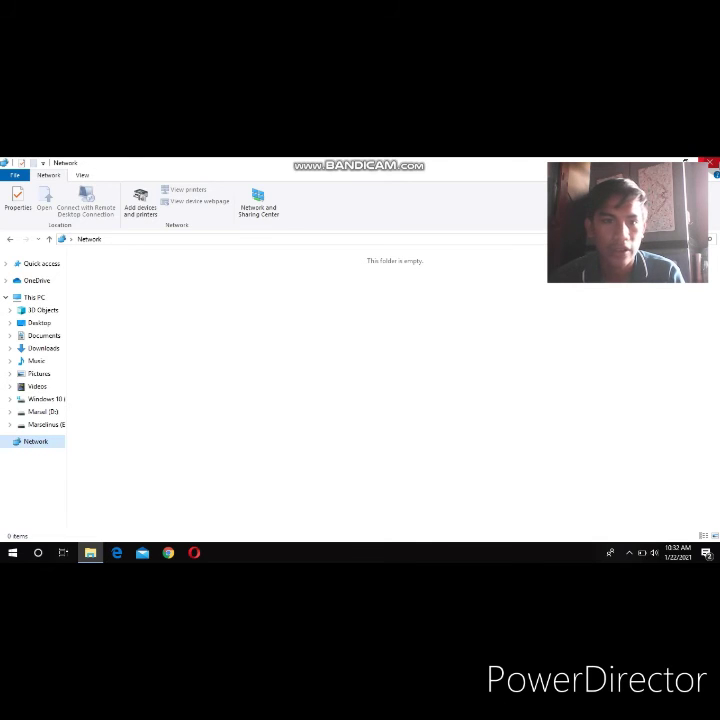
click(710, 162)
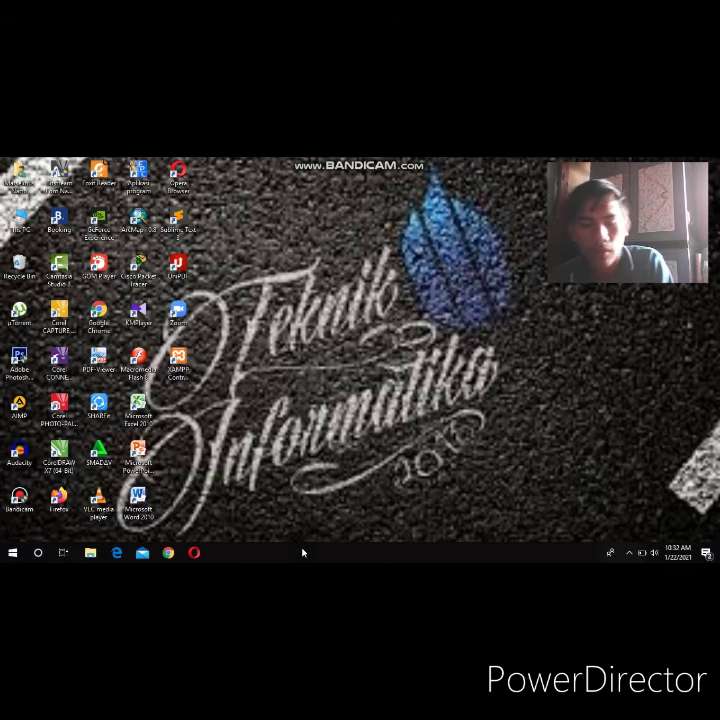
Step: Run optionalfeatures.exe and confirm the Windows features with SMB 1.0/CIFS Client enabled under SMB 1.0/CIFS File Sharing Support
key(super+r)
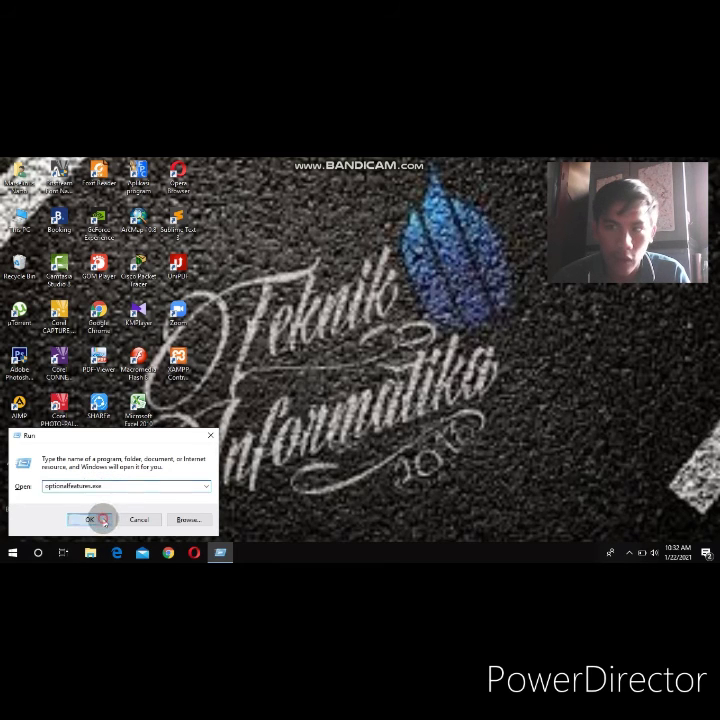
click(99, 519)
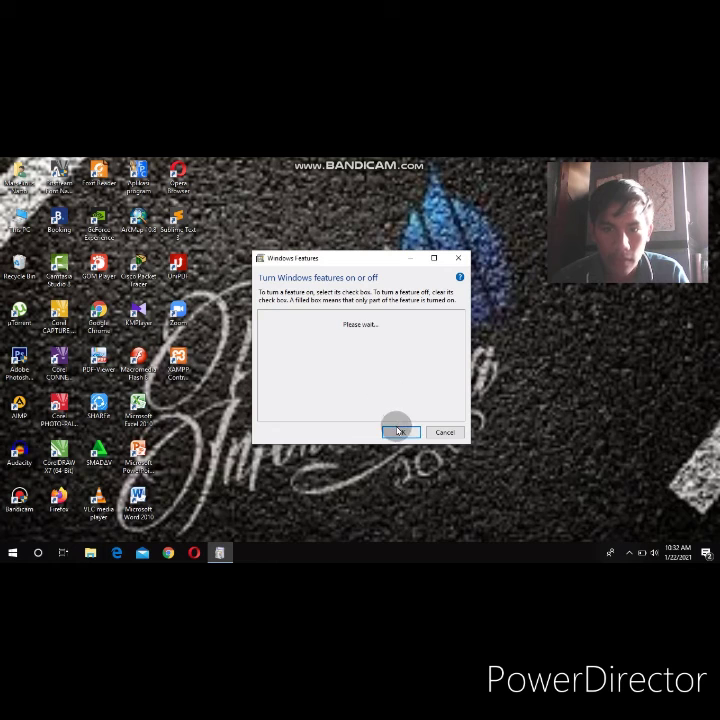
scroll(290, 375, down, 3)
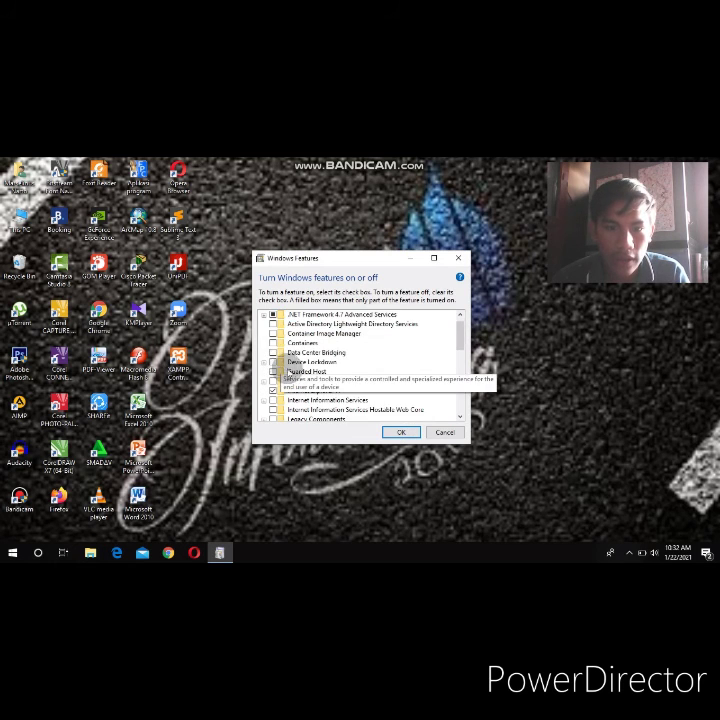
scroll(296, 388, down, 4)
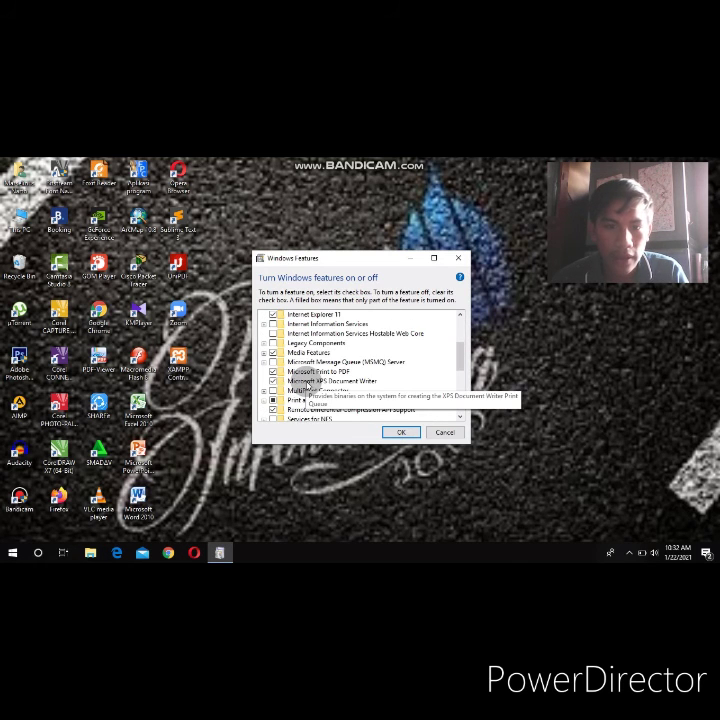
scroll(296, 388, down, 3)
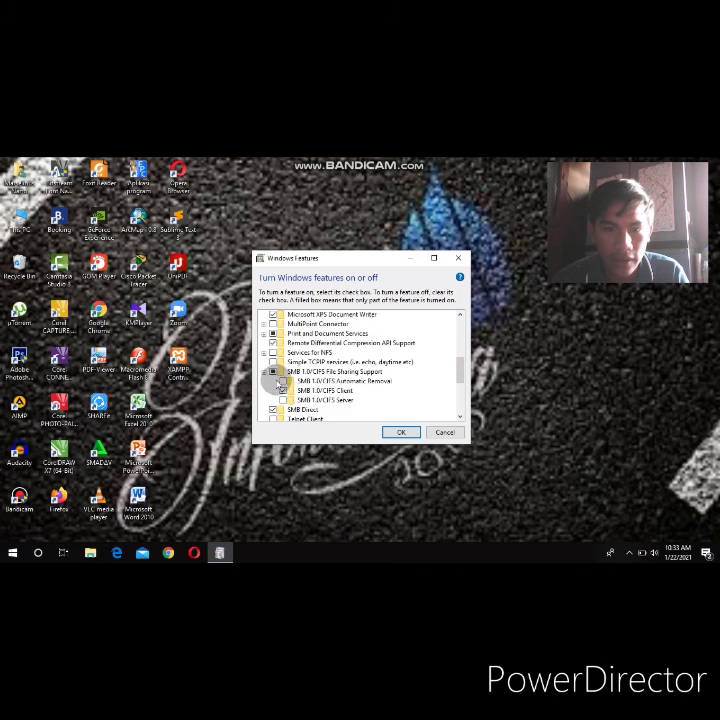
click(264, 371)
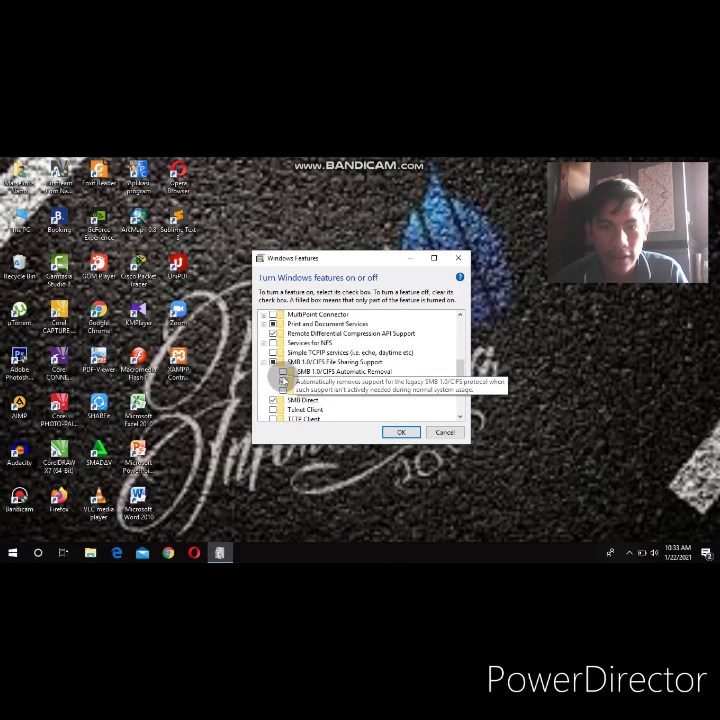
click(298, 382)
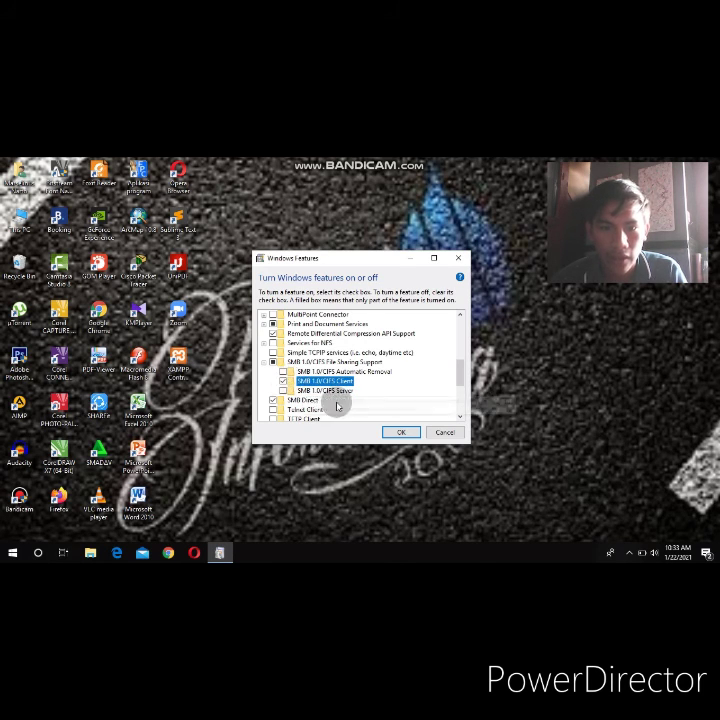
click(400, 432)
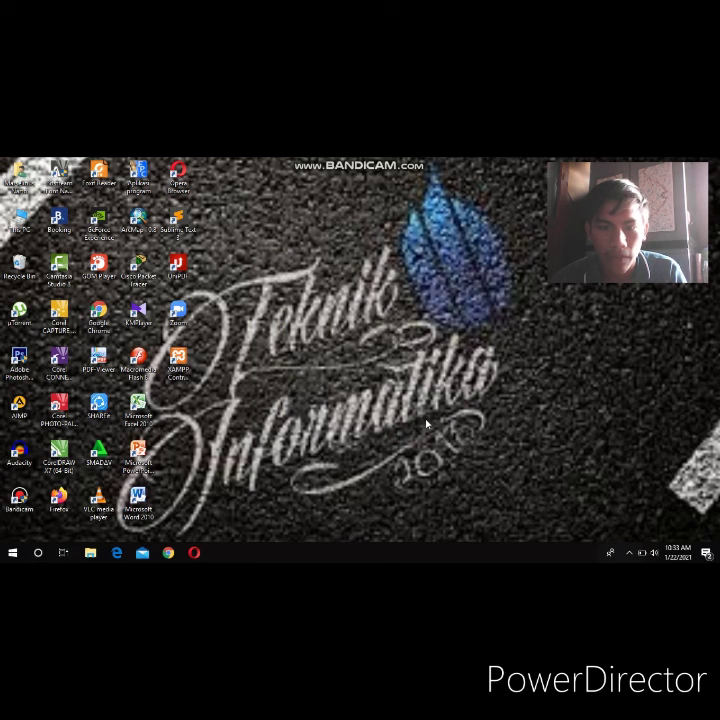